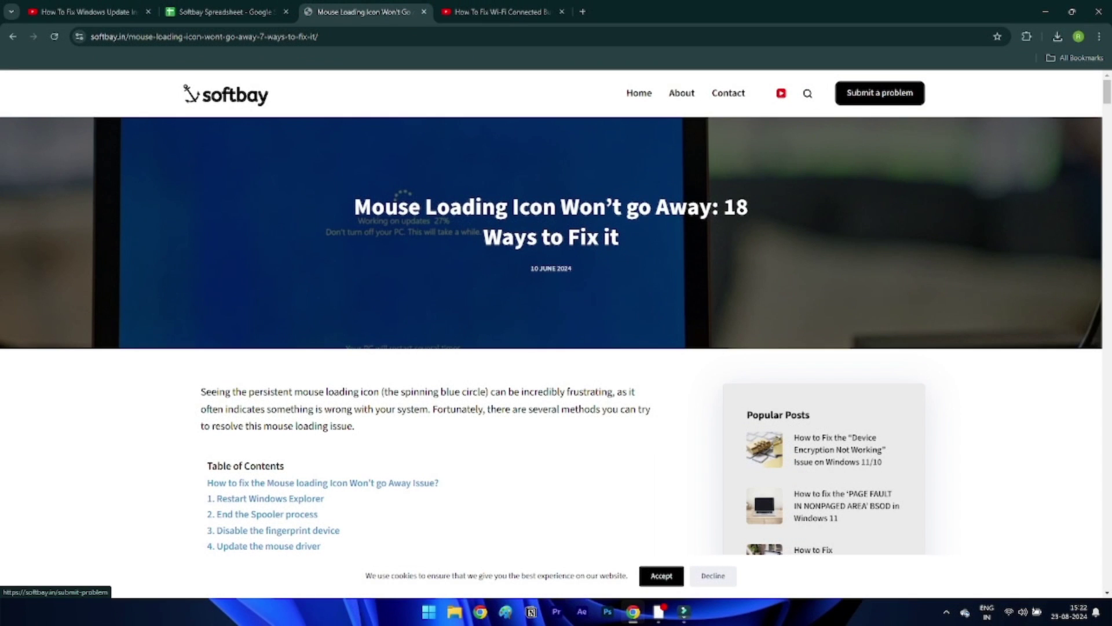
- Open the Softbay page for submitting a problem and look through it
left_click(880, 93)
scroll(556, 334, "down", 3)
scroll(556, 334, "up", 3)
scroll(556, 334, "down", 2)
- Switch to the YouTube video about Wi-Fi without internet access and write "nice vid" as a comment
key("ctrl+Tab")
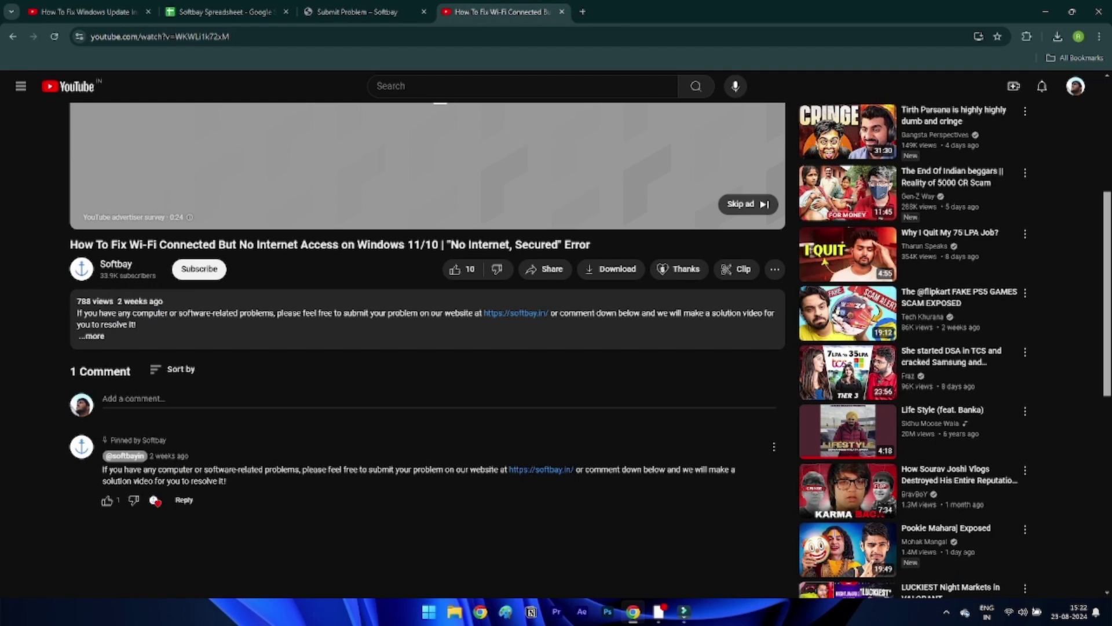
left_click(133, 399)
type("nice vid")
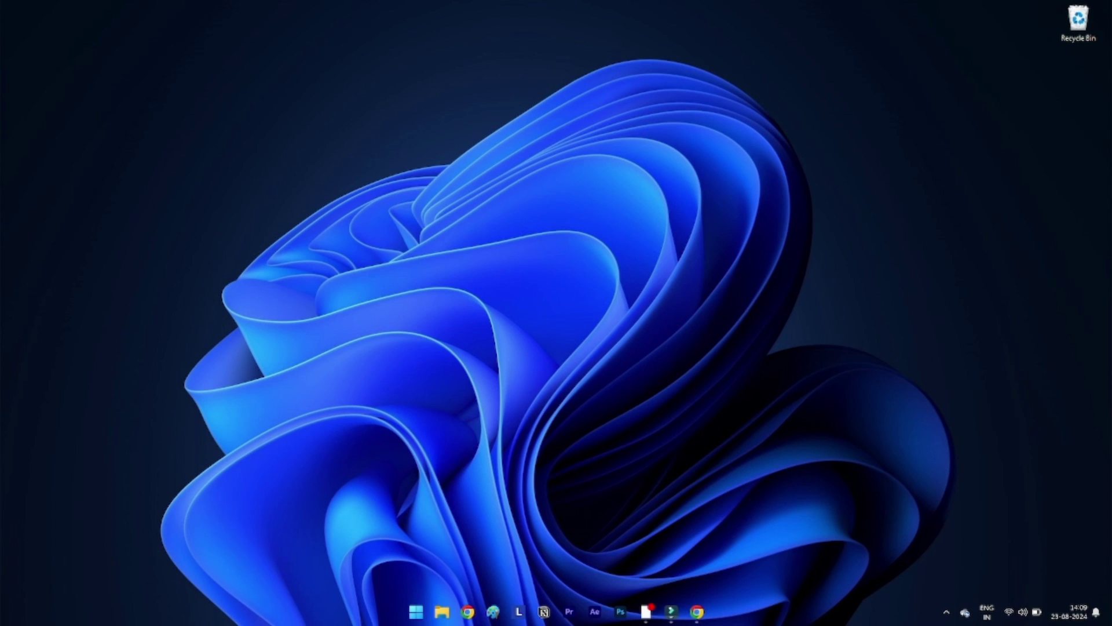
- Search for settings from the desktop and open the Windows Settings app
key("super")
type("settings")
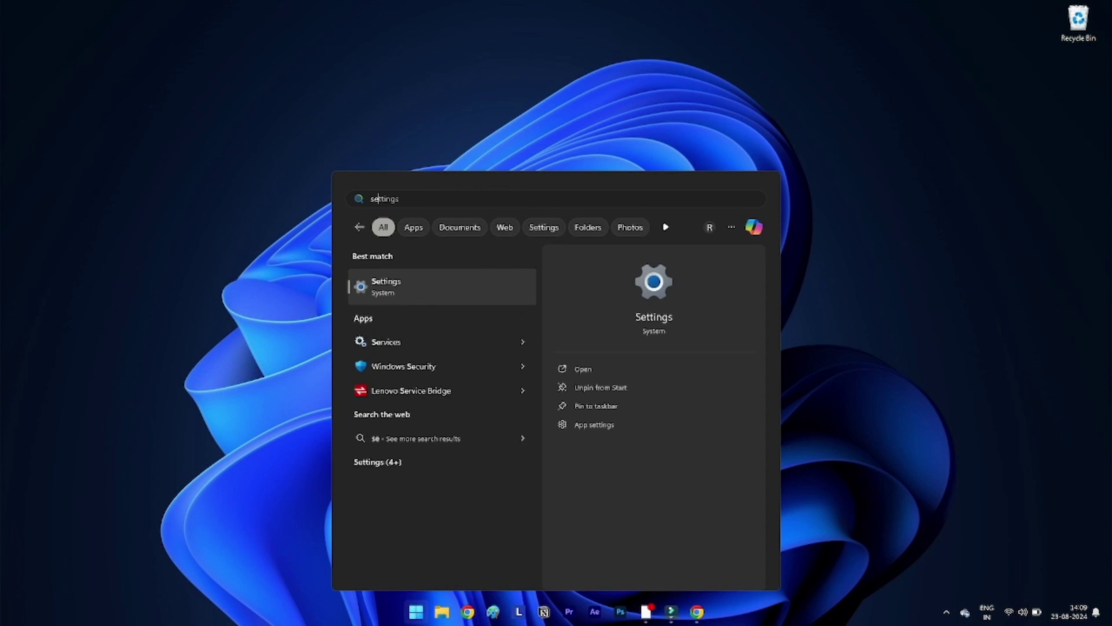
key("Return")
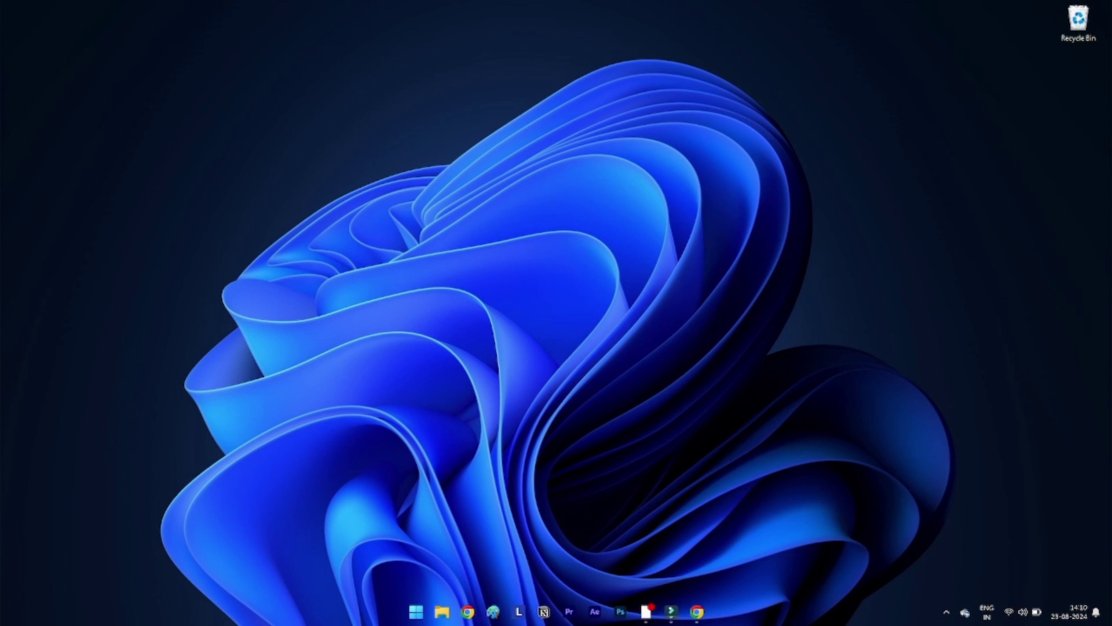
- Open the Windows Services console by running services.msc
key("super+r")
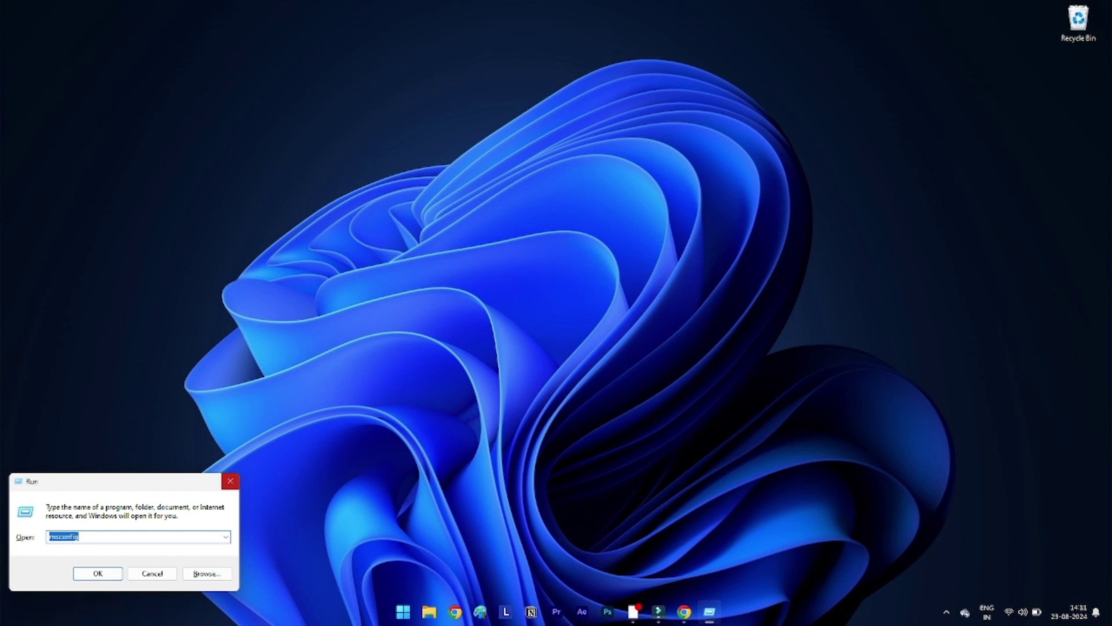
type("services.msc")
key("Return")
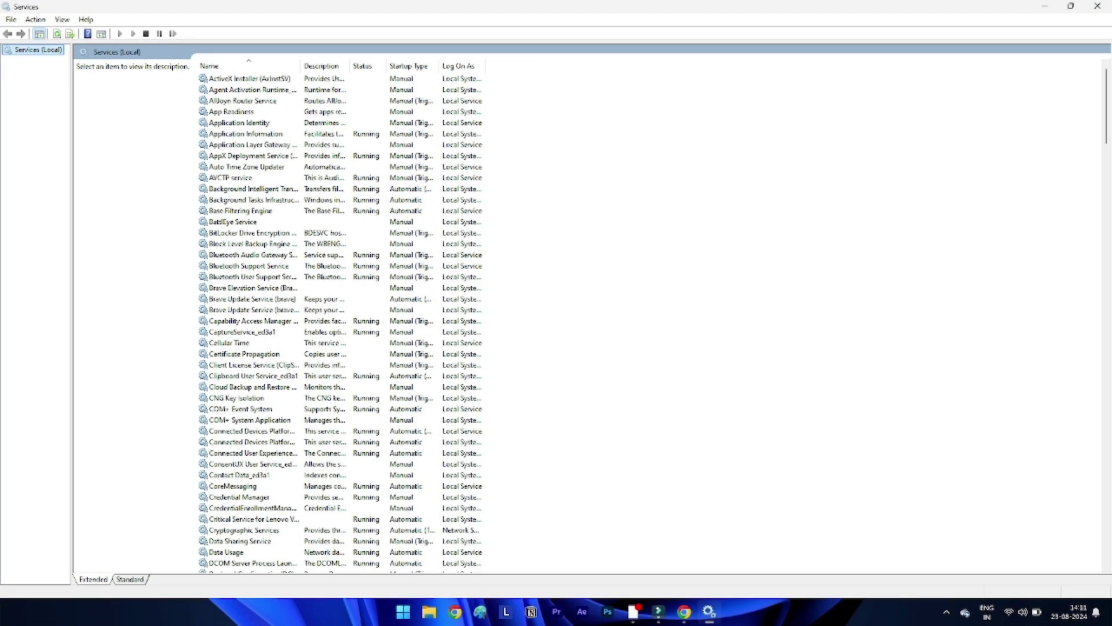
- Find the Security Center service, open its properties, and accept the dialog
scroll(346, 324, "down", 20)
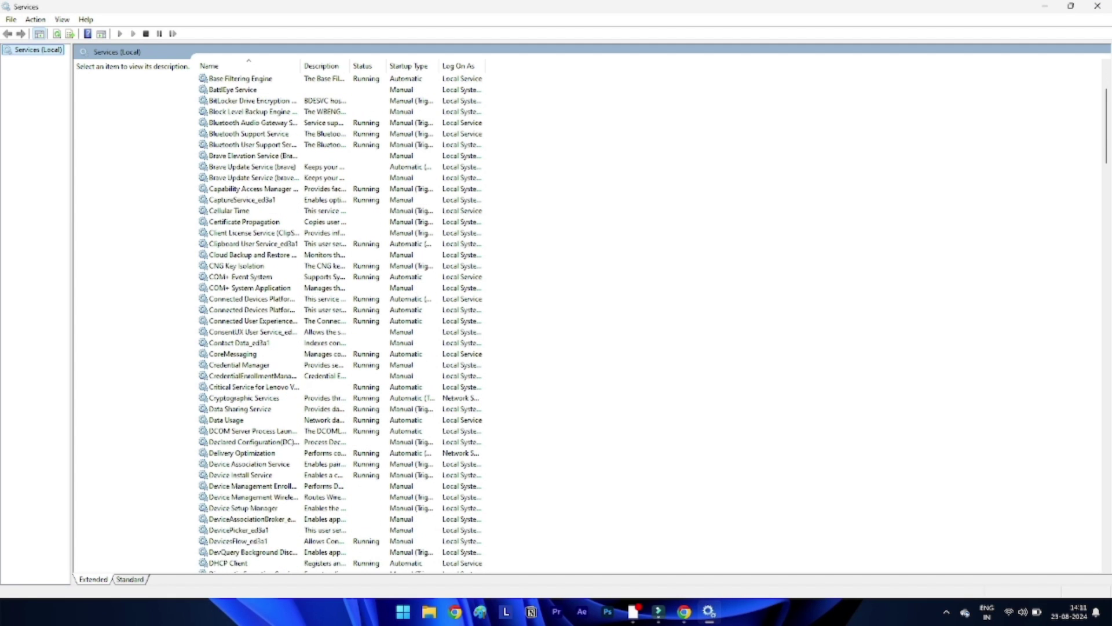
left_click(444, 323)
right_click(444, 322)
left_click(480, 436)
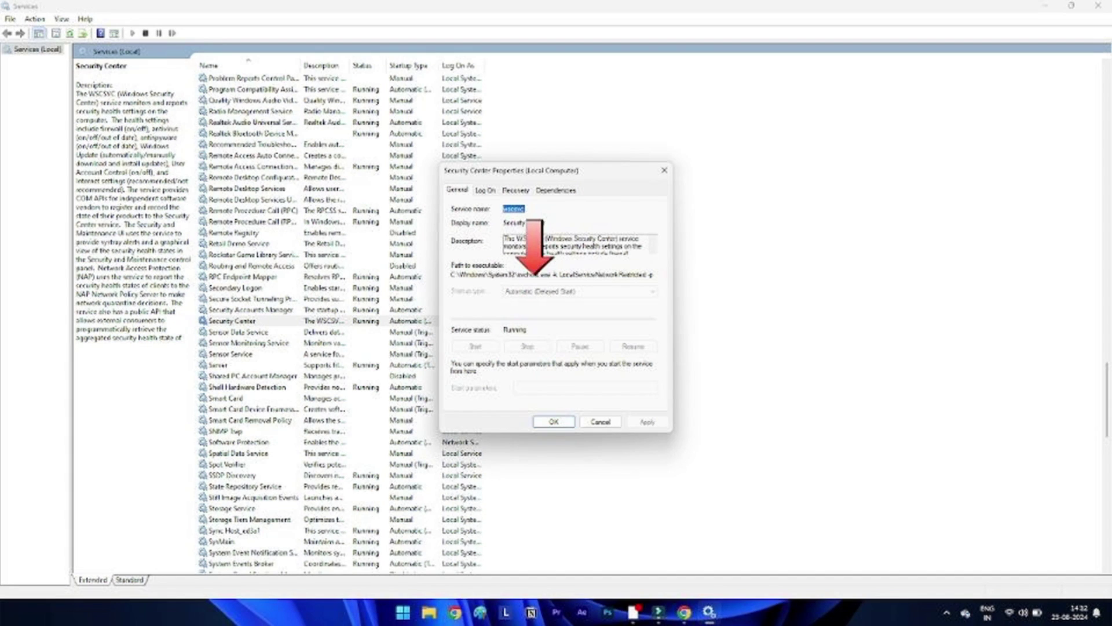
left_click(544, 421)
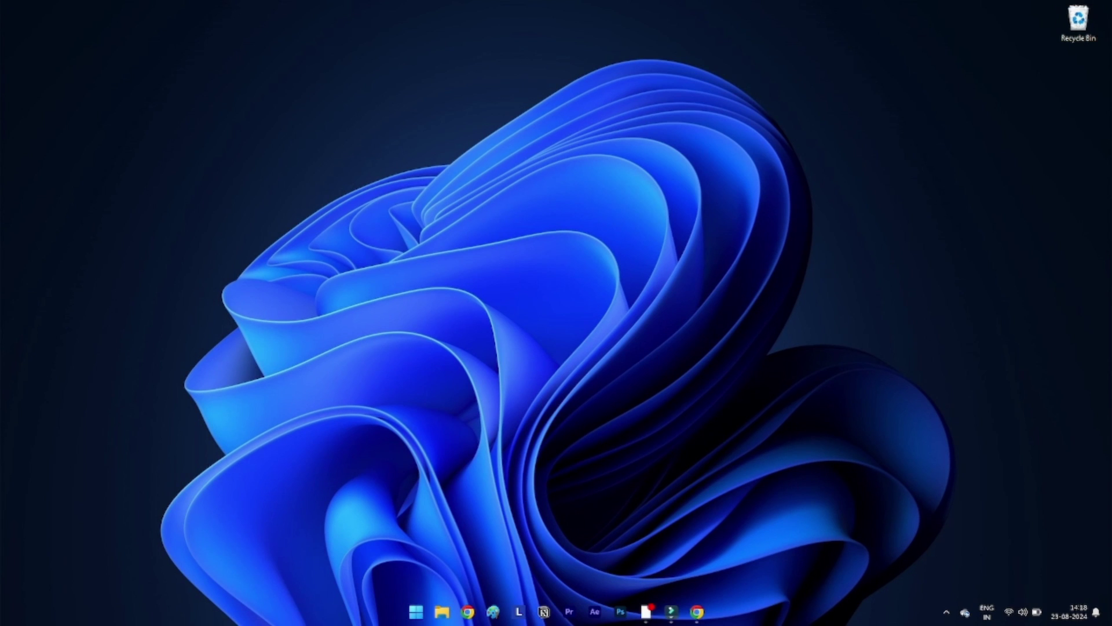
- Search for the Installed apps settings page and open the options for TranslucentTB
key("super")
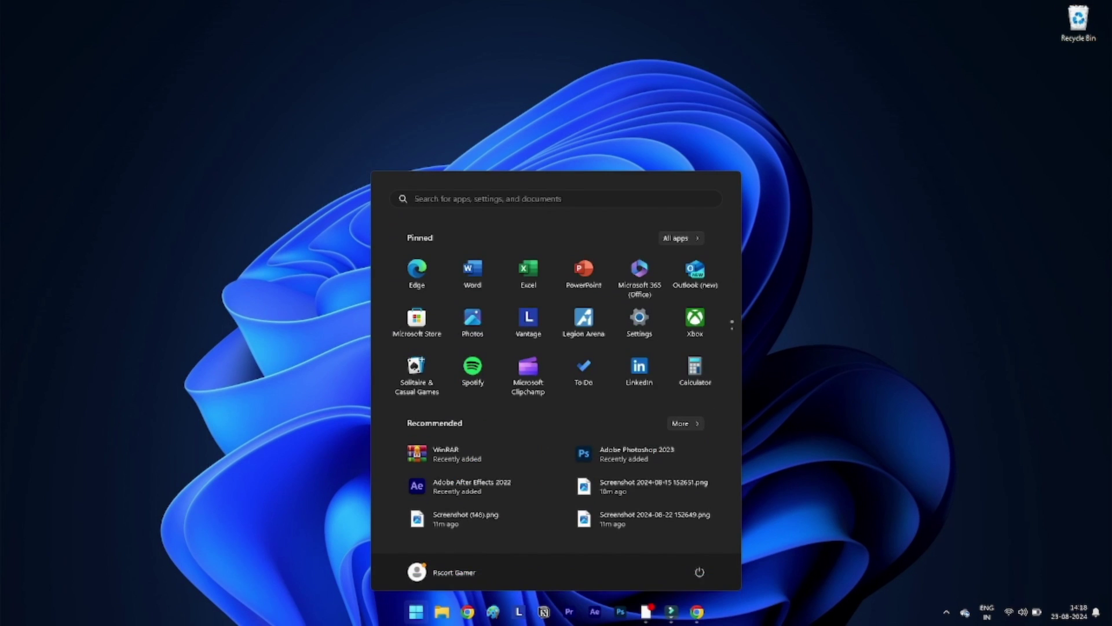
type("insta")
key("Return")
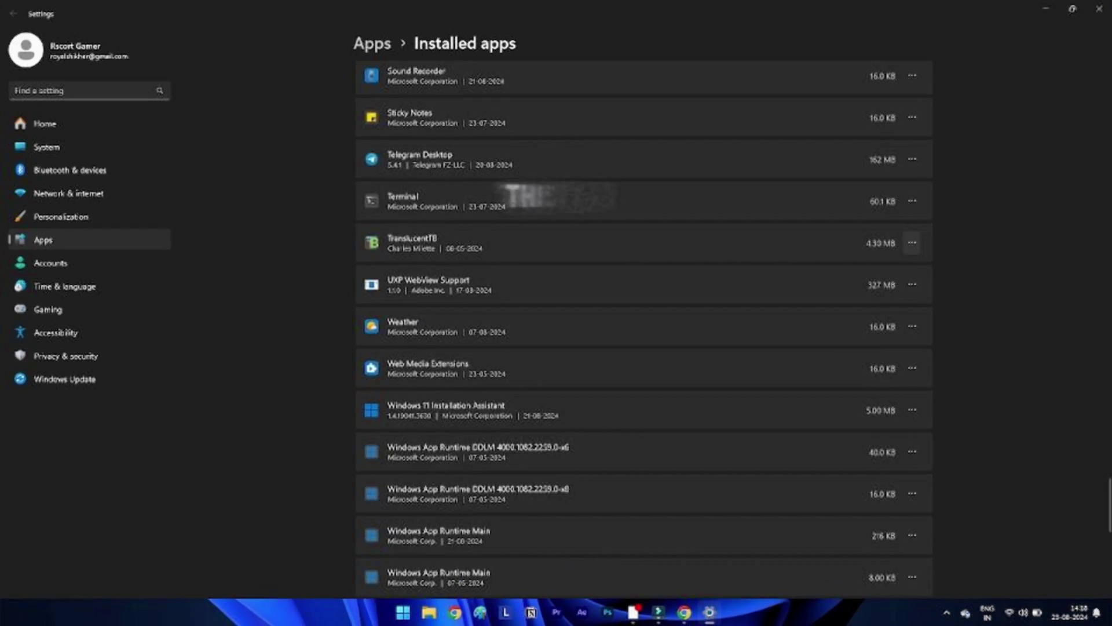
left_click(912, 243)
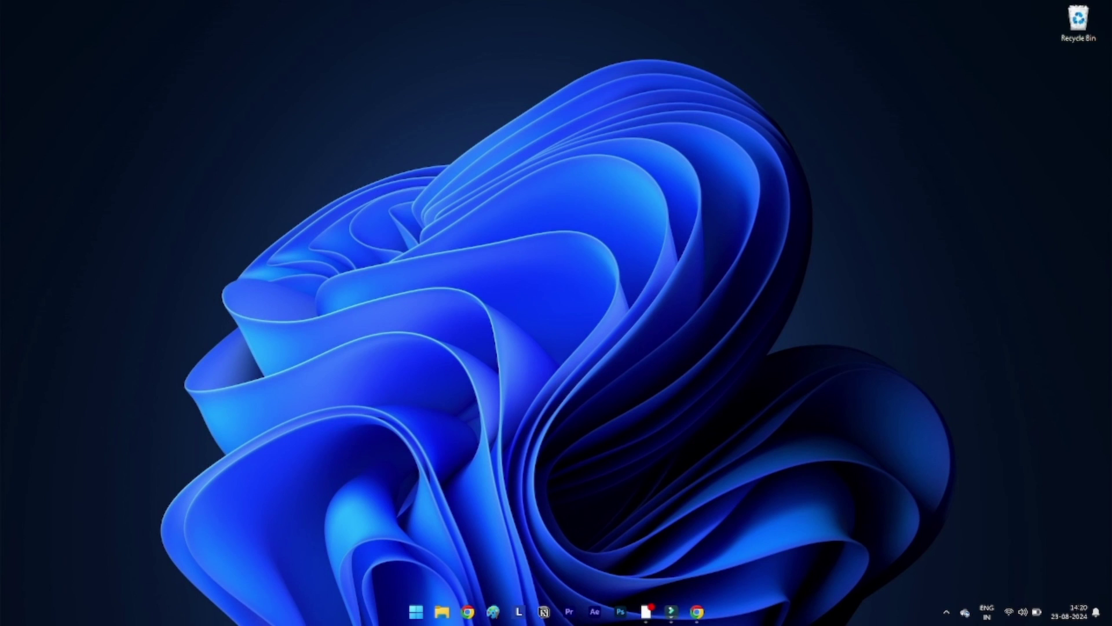
- Open the Windows Update page in Settings and check for updates
key("super+i")
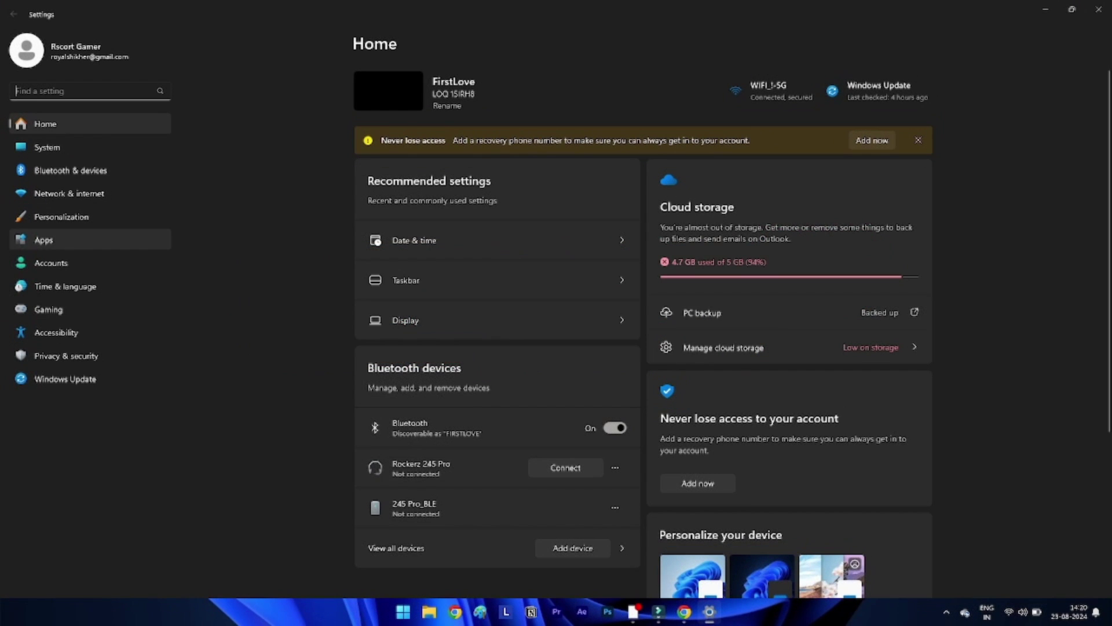
left_click(65, 378)
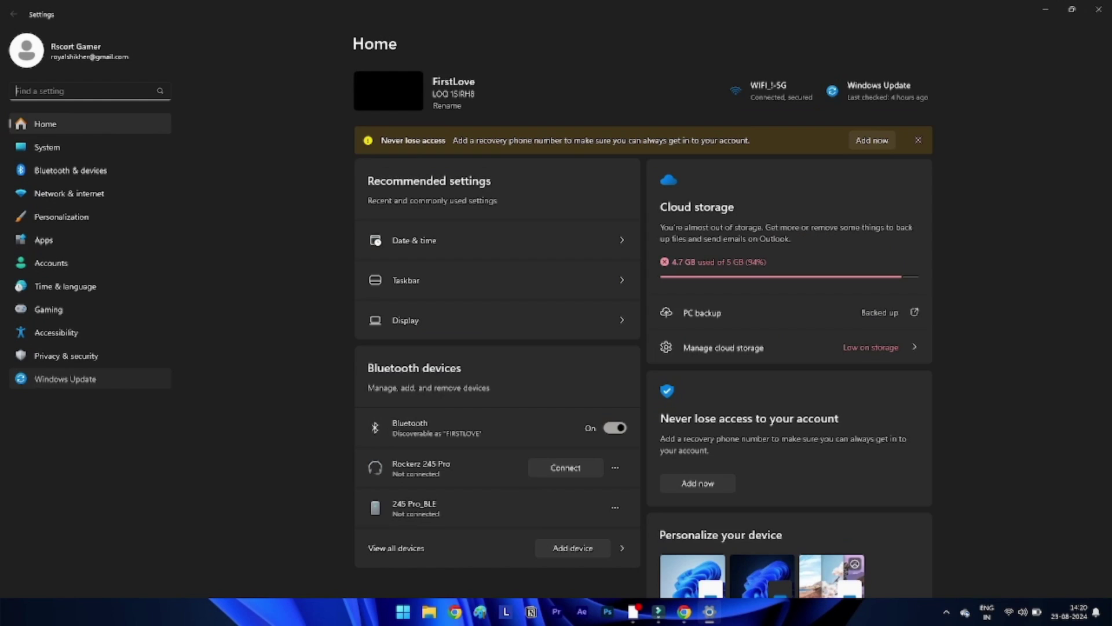
left_click(893, 97)
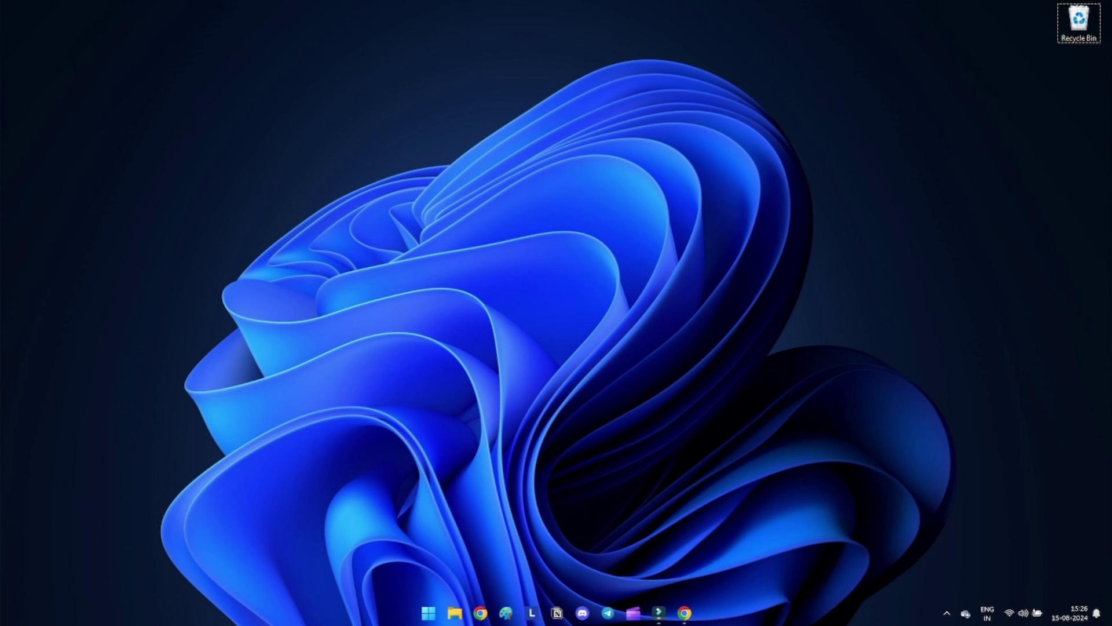
- Open Other troubleshooters in the System troubleshoot settings and run the first one under Most frequent
key("super")
type("s")
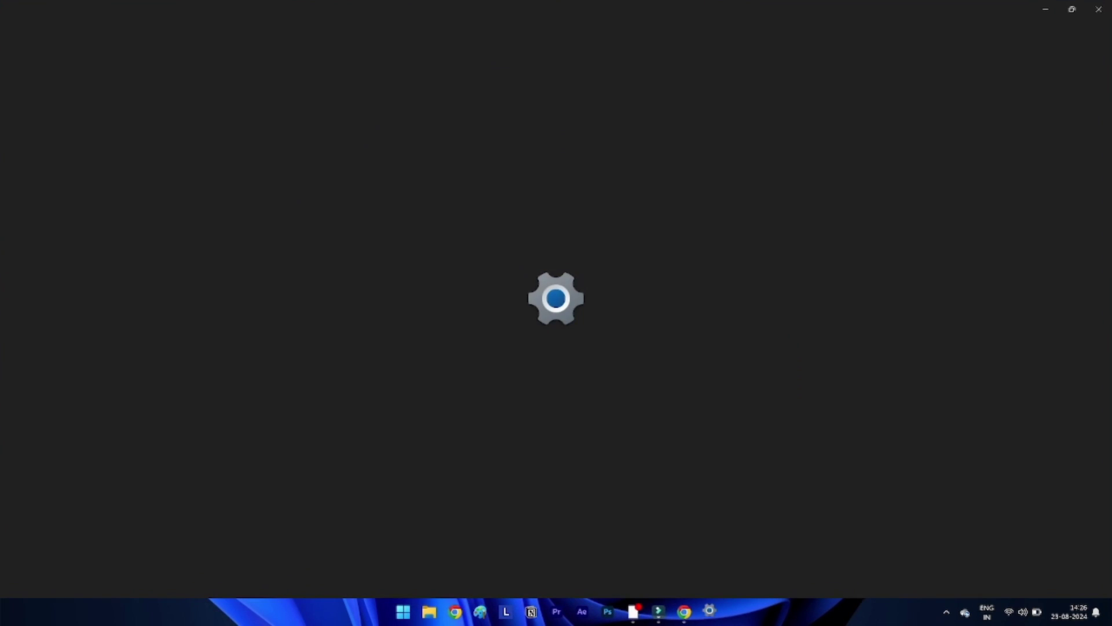
scroll(643, 325, "down", 4)
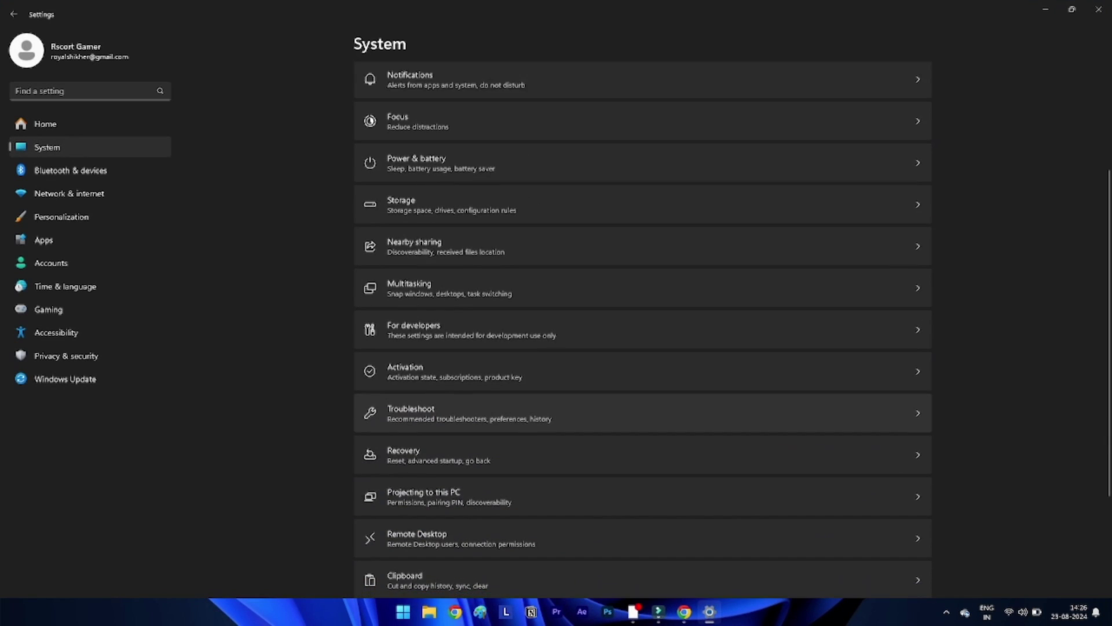
left_click(411, 412)
left_click(428, 182)
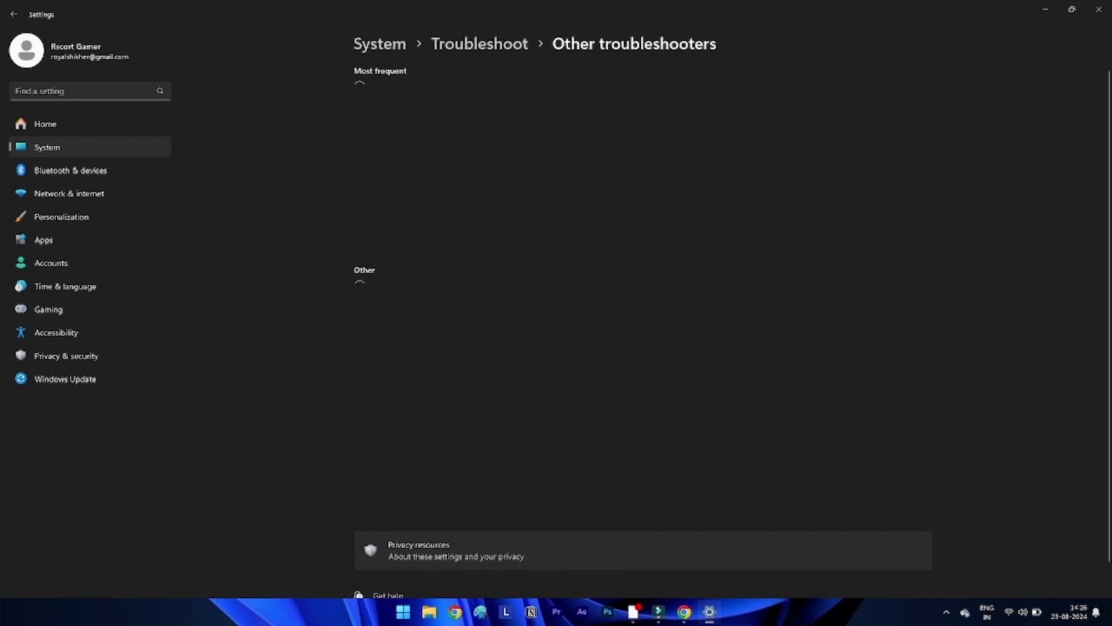
left_click(887, 101)
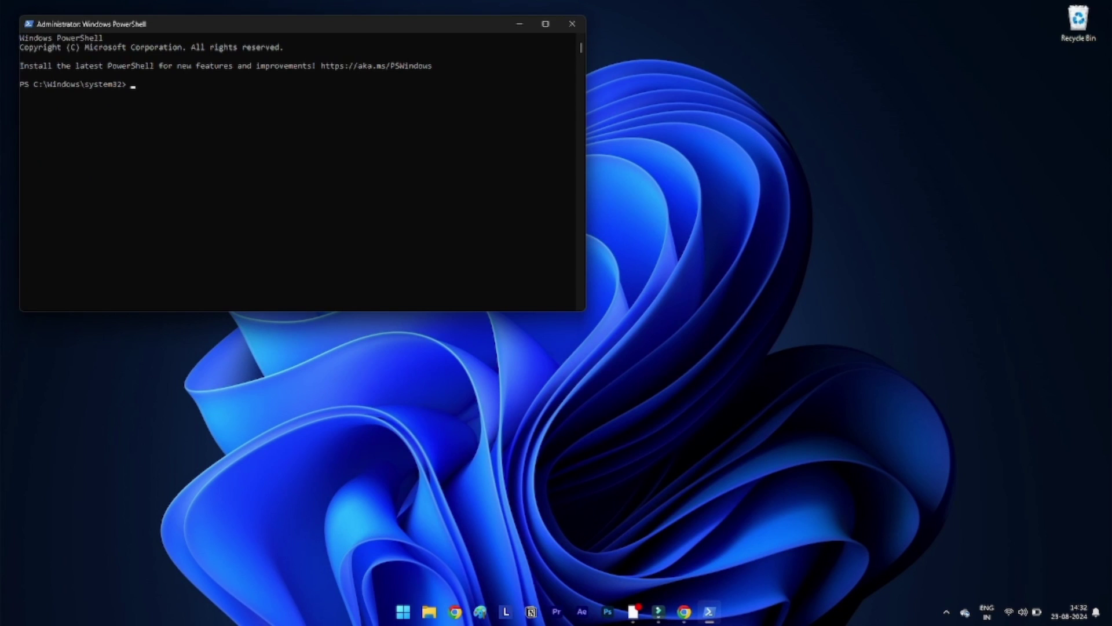
- Run Get-AppxPackage -AllUsers Microsoft.SecHealthUI | Foreach {Add-AppxPackage -DisableDevelopmentMode -Register "$($_.InstallLocation)\AppXManifest.xml"} in the administrator PowerShell
type("Get-AppxPackage -AllUsers Microsoft.SecHealthUI | Foreach {Add-AppxPackage -DisableDevelopmentMode -Register \"$($_.InstallLocation)\\AppXManifest.xml\"}")
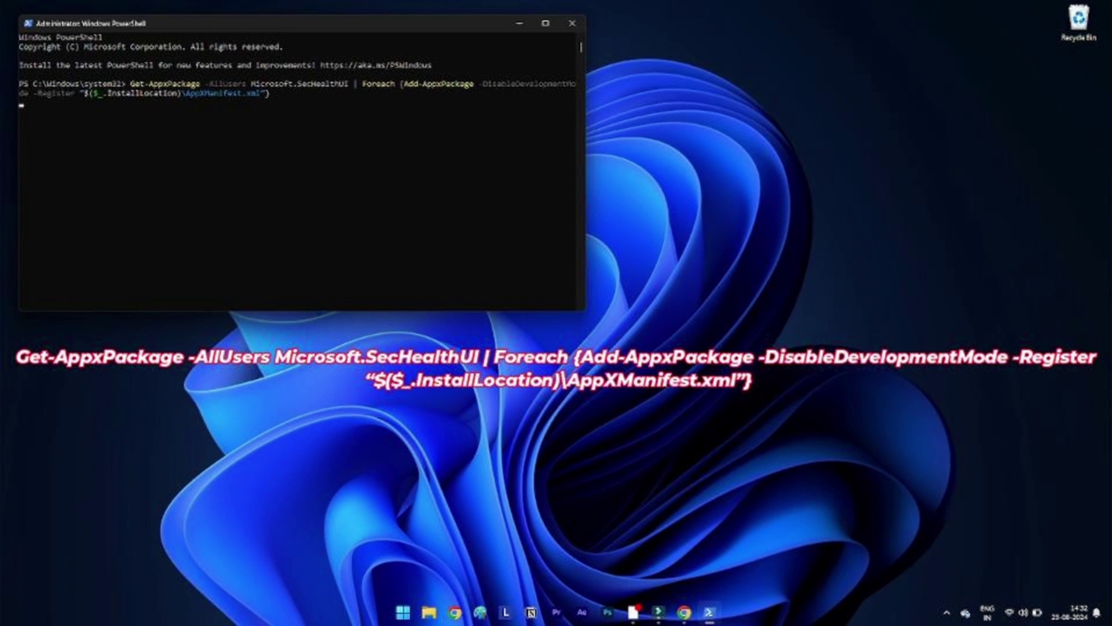
key("Return")
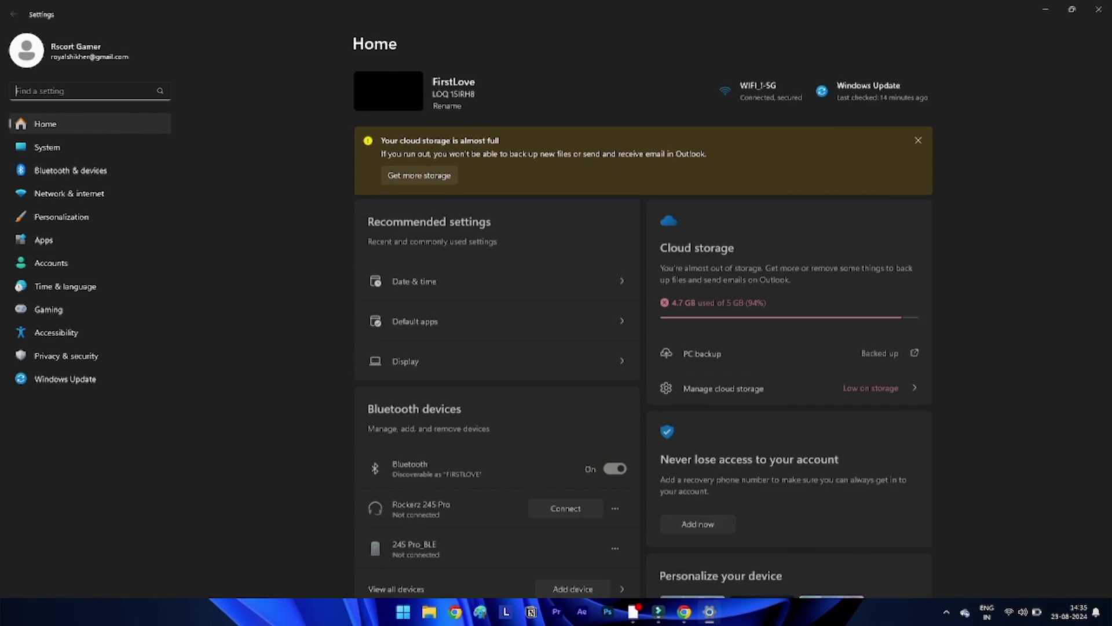
- Open the list of installed apps from the Apps settings
left_click(44, 239)
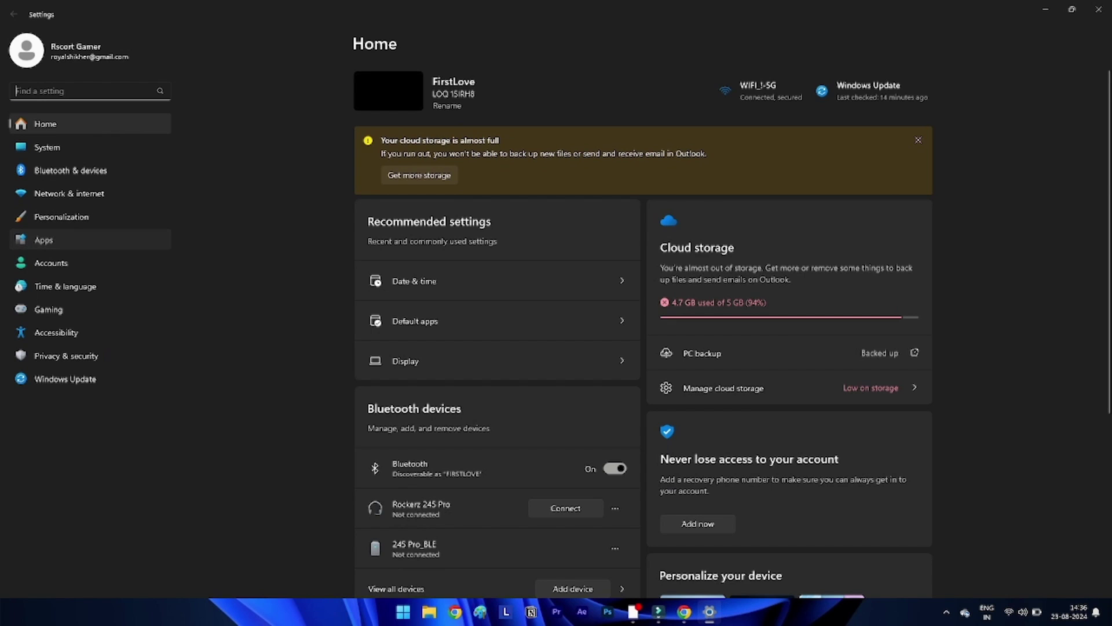
left_click(417, 87)
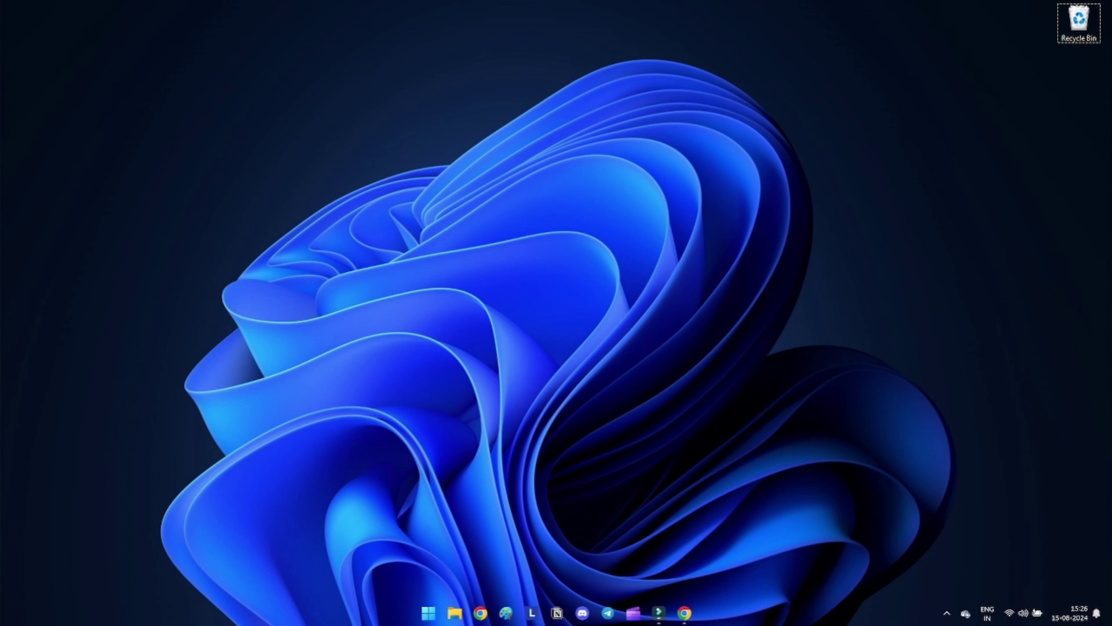
- Open PowerShell as administrator and run Get-AppxPackage Microsoft.SecHealthUI -AllUsers | Reset-AppxPackage
key("super")
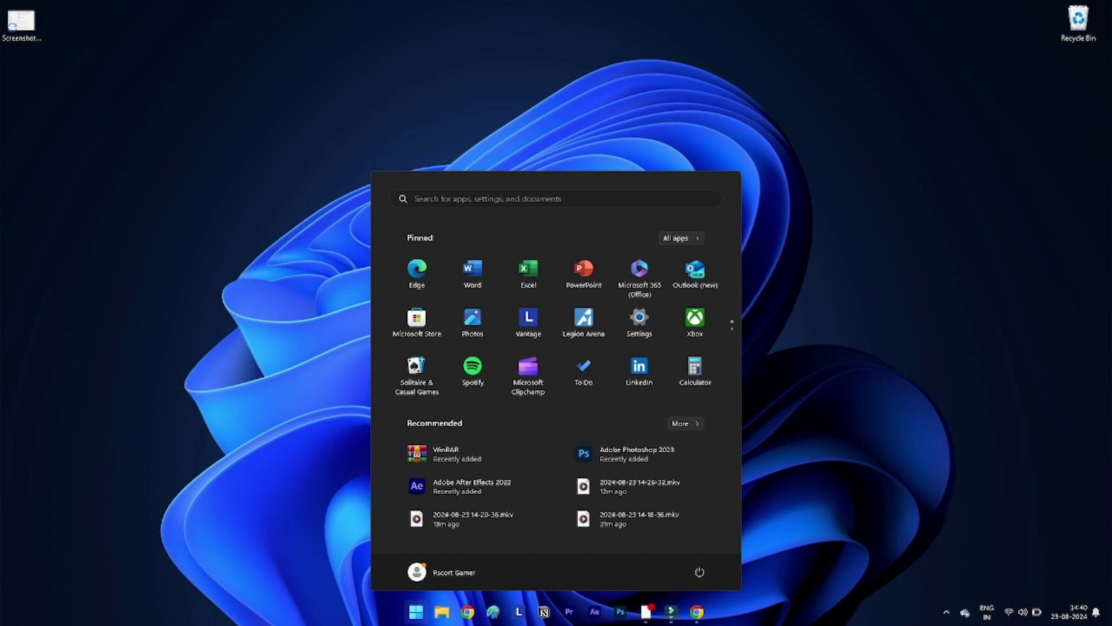
type("pow")
key("ctrl+shift+Return")
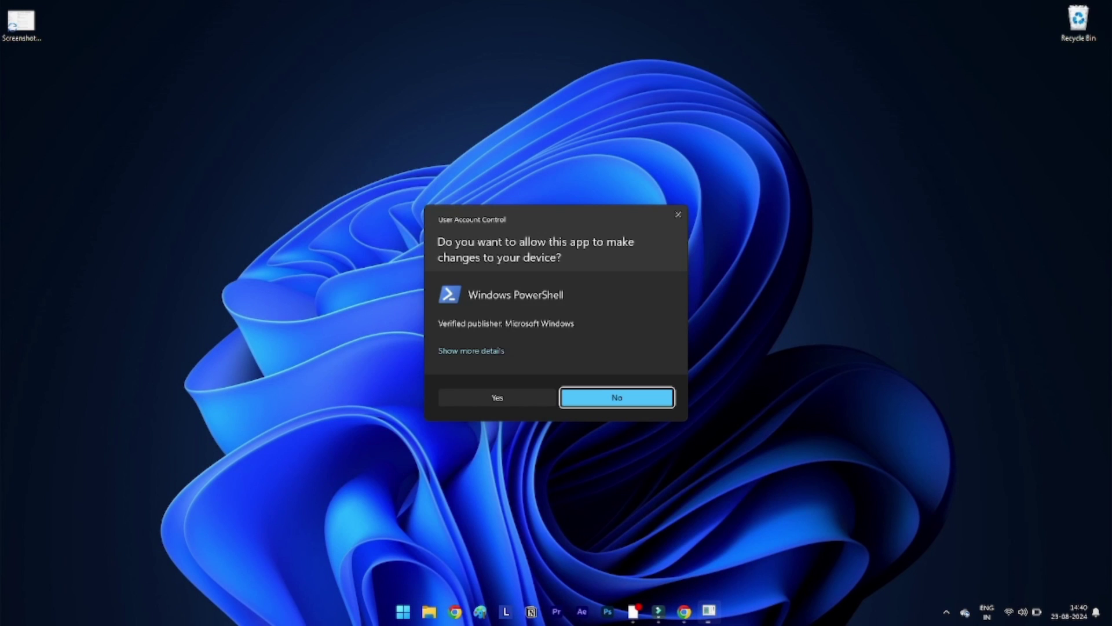
key("alt+y")
type("Get-AppxPackage Microsoft.SecHealthUI -AllUsers | Reset-AppxPackage")
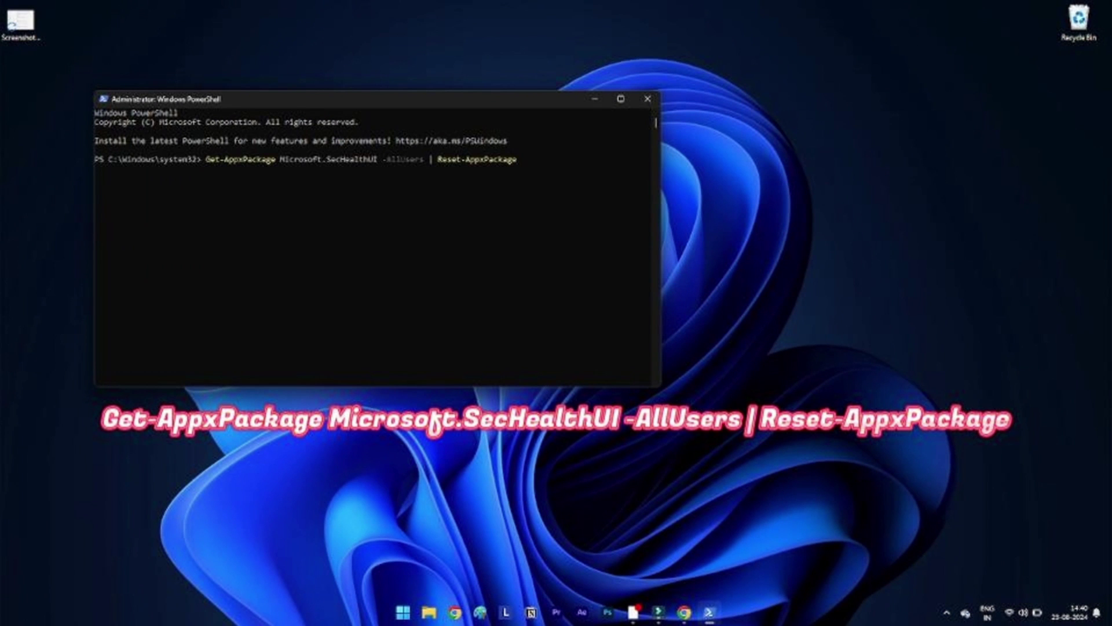
key("Return")
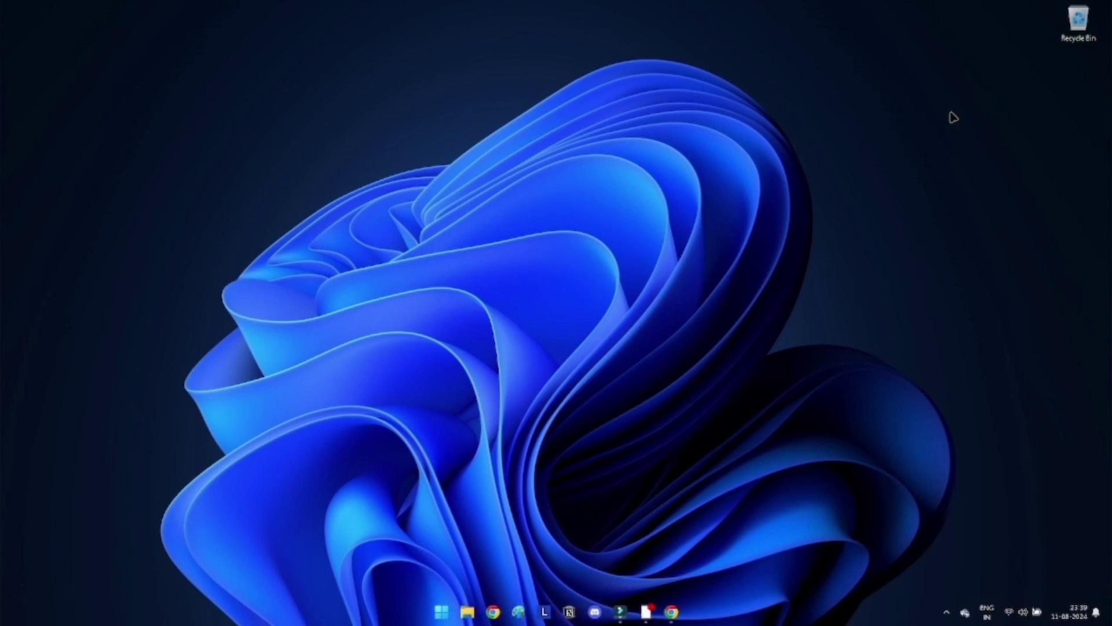
- Open System Configuration by running msconfig, hide all Microsoft services, and disable all the remaining services
key("super+r")
type("msconfig")
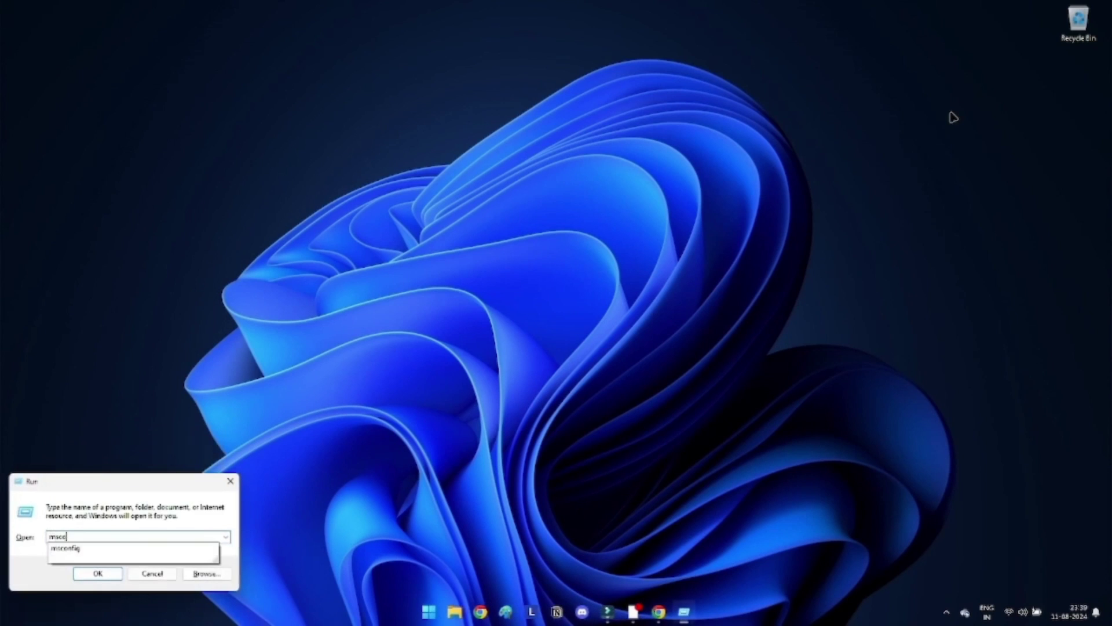
key("Return")
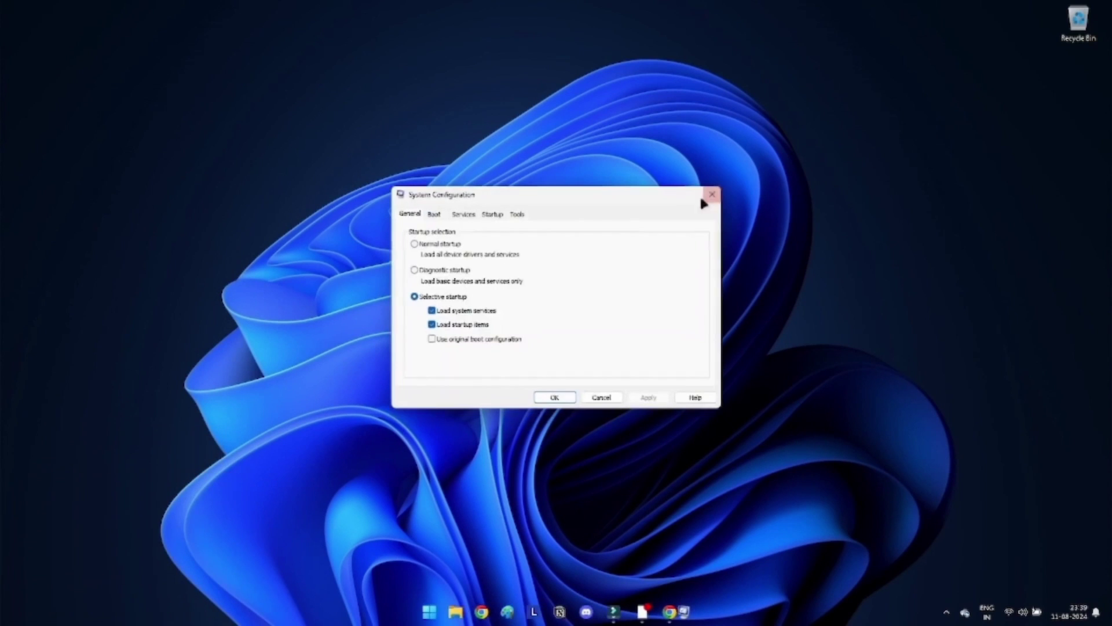
left_click(462, 214)
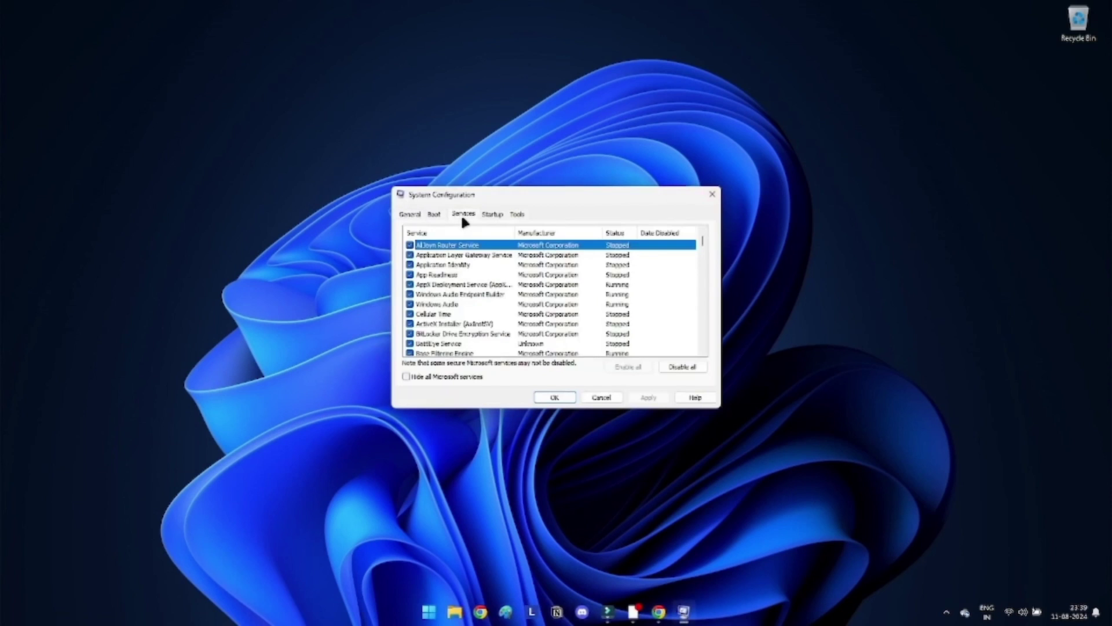
left_click(437, 377)
left_click(683, 368)
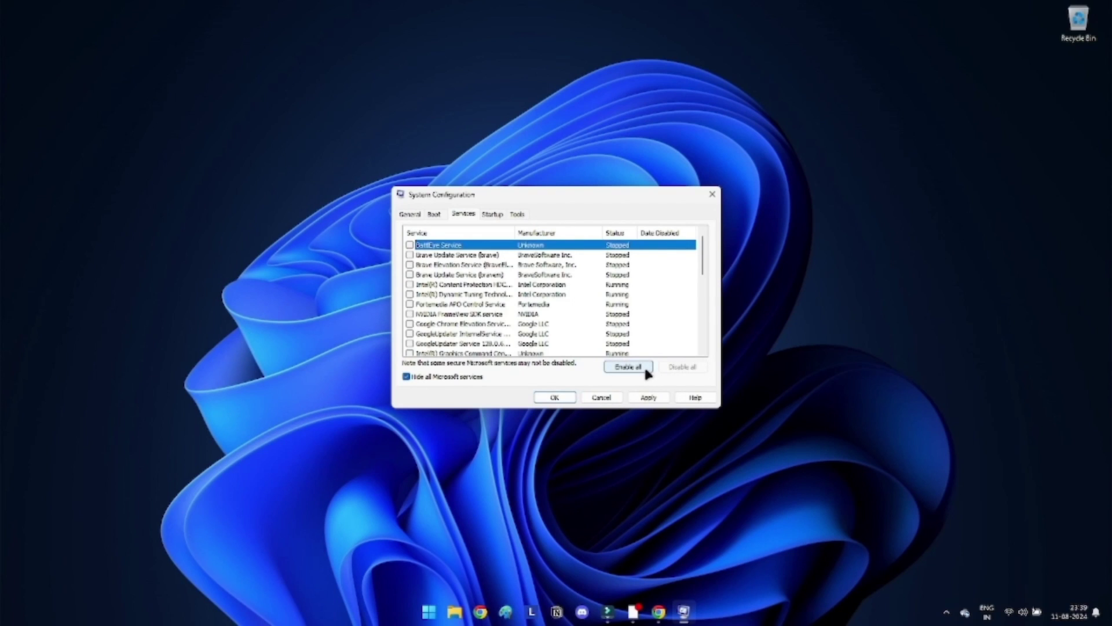
- Open Task Manager's startup apps from System Configuration and disable Xbox App Services
left_click(493, 215)
left_click(551, 249)
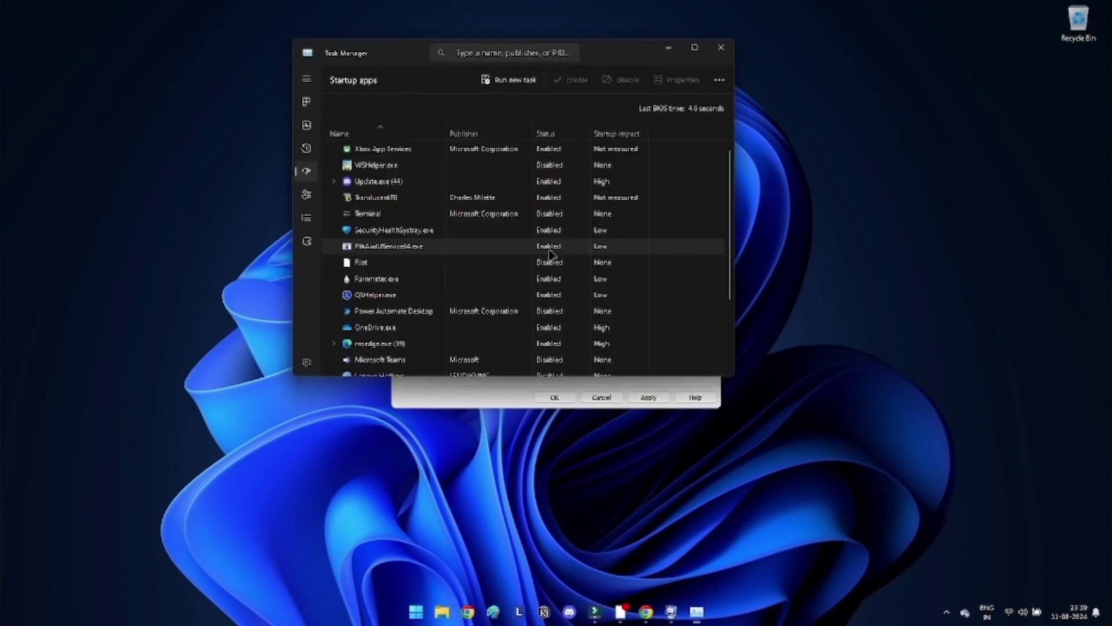
right_click(415, 151)
left_click(442, 158)
- Try to disable the Update.exe startup app
right_click(413, 170)
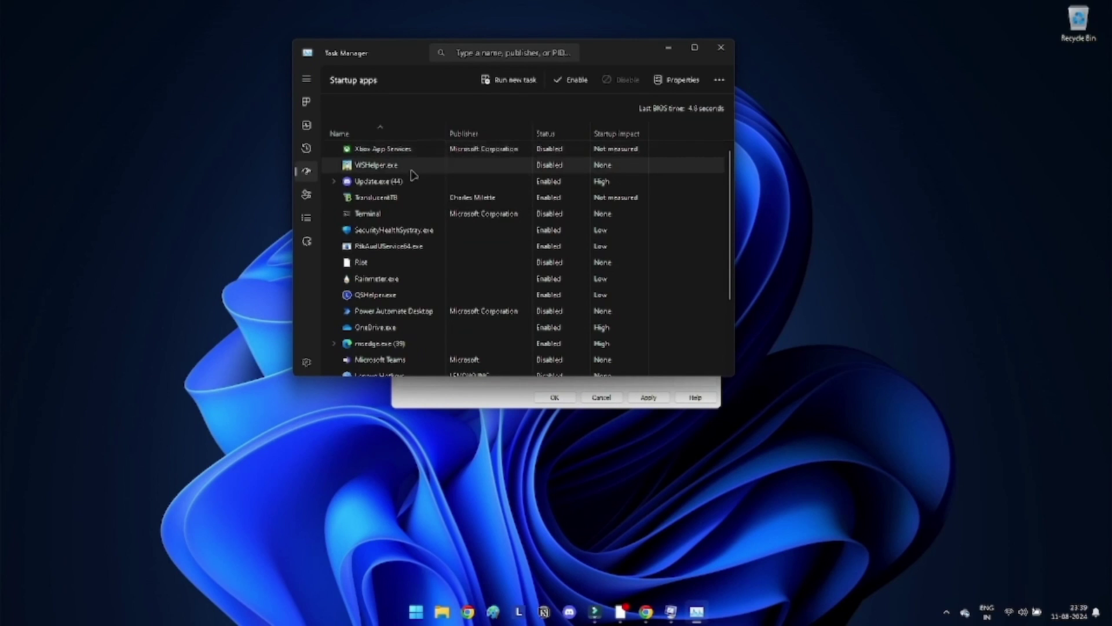
right_click(397, 184)
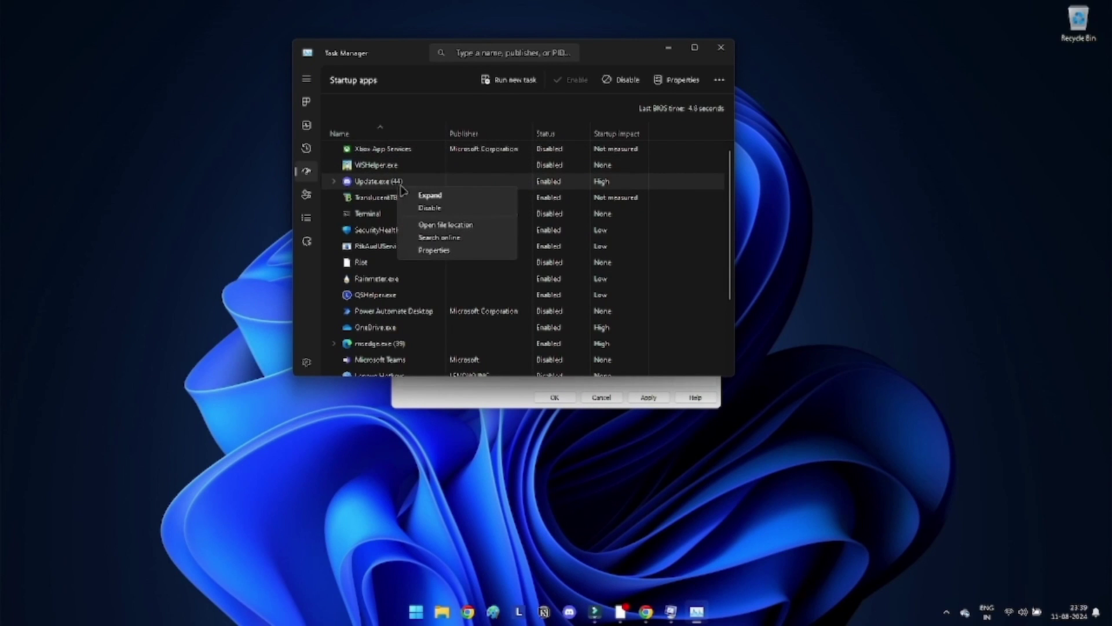
left_click(434, 208)
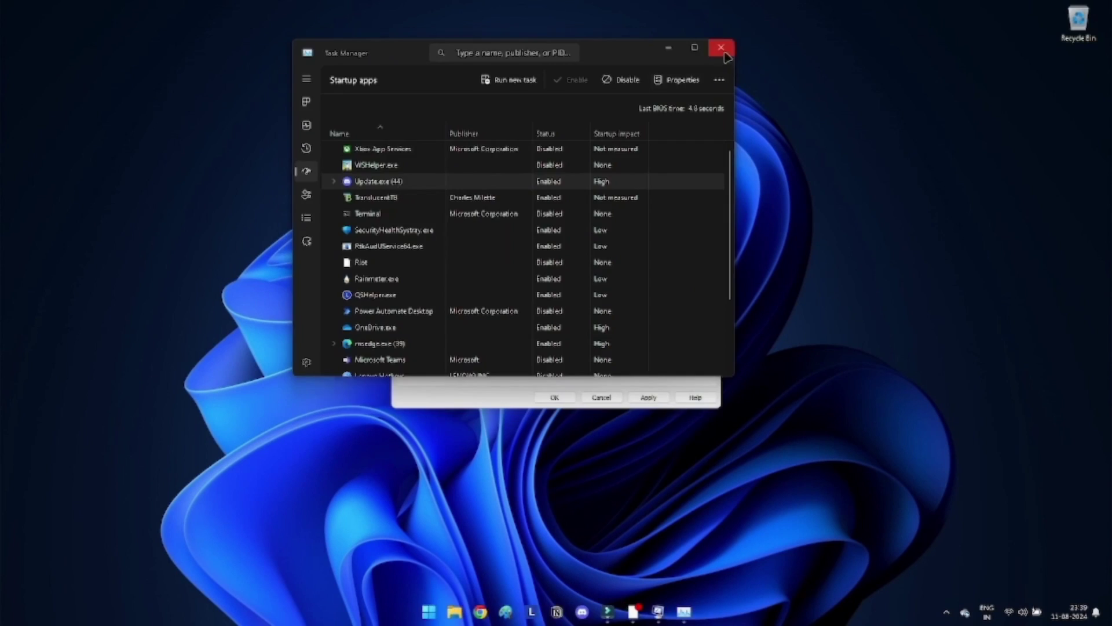
- Close Task Manager and confirm the System Configuration changes
left_click(721, 47)
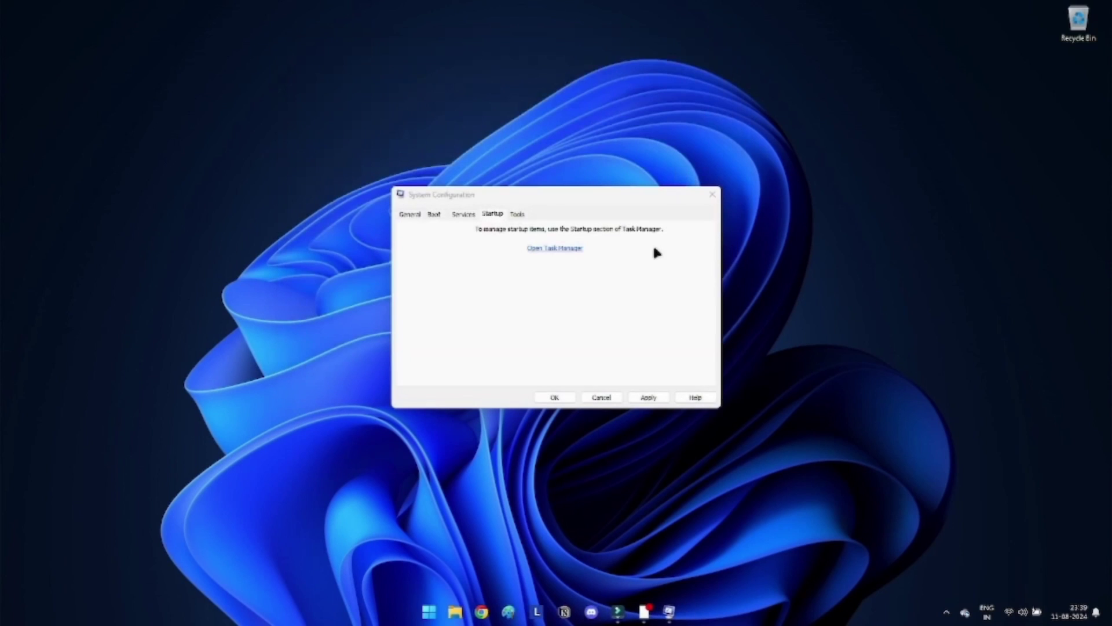
left_click(560, 398)
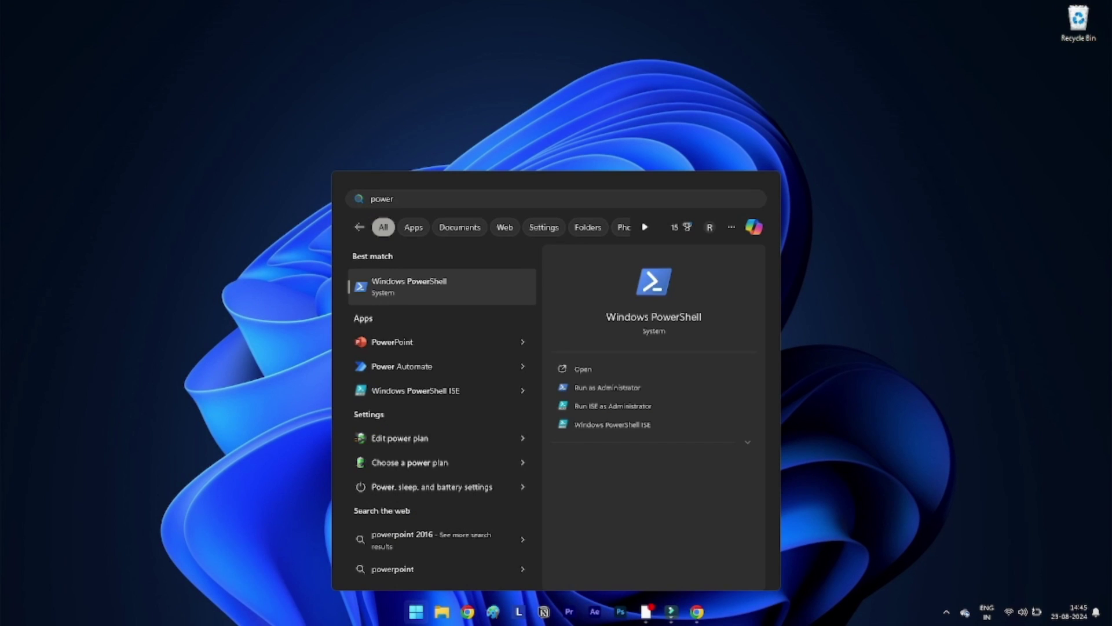
- Open Windows PowerShell as administrator and run Get-AppxPackage Microsoft.SecHealthUI -AllUsers | Reset-AppxPackage
right_click(373, 279)
left_click(458, 285)
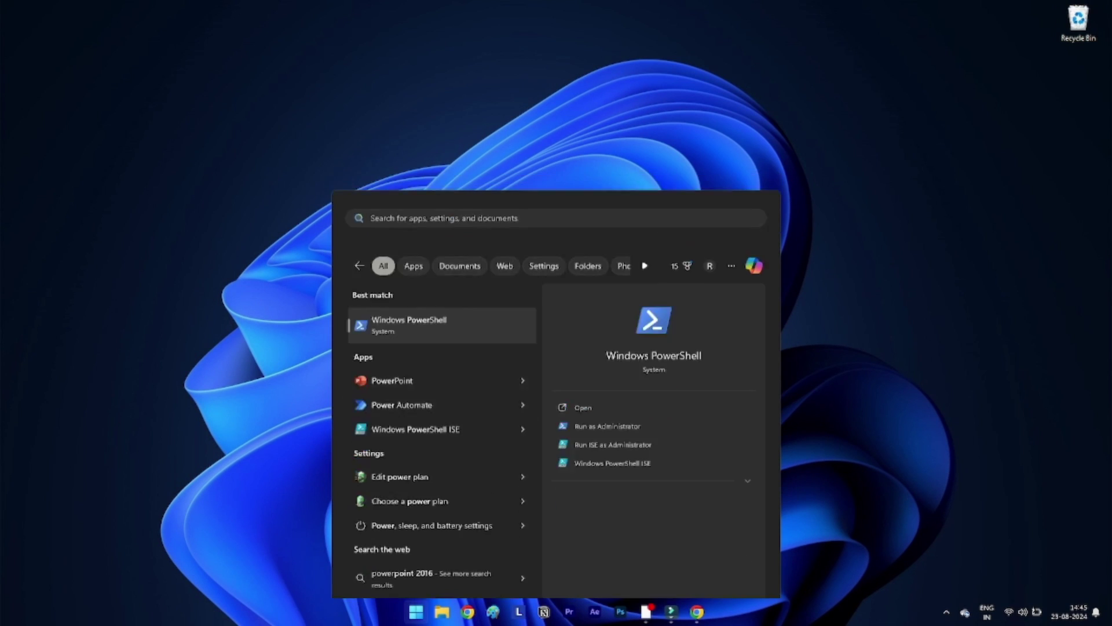
key("alt+y")
type("Get-AppxPackage Microsoft.SecHealthUI -AllUsers | Reset-AppxPackage")
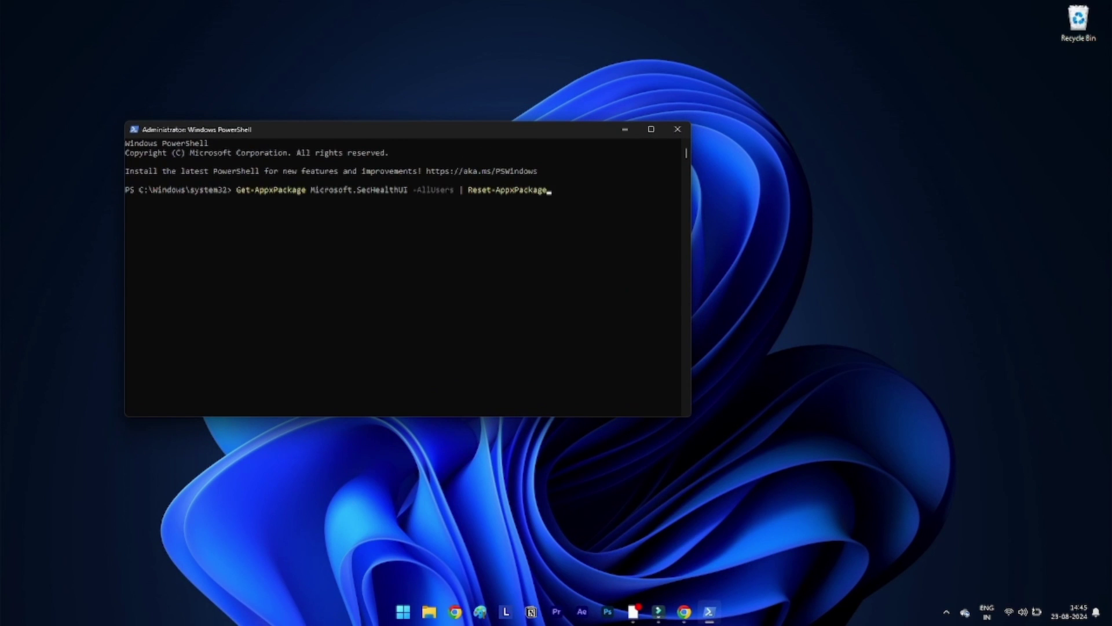
key("Return")
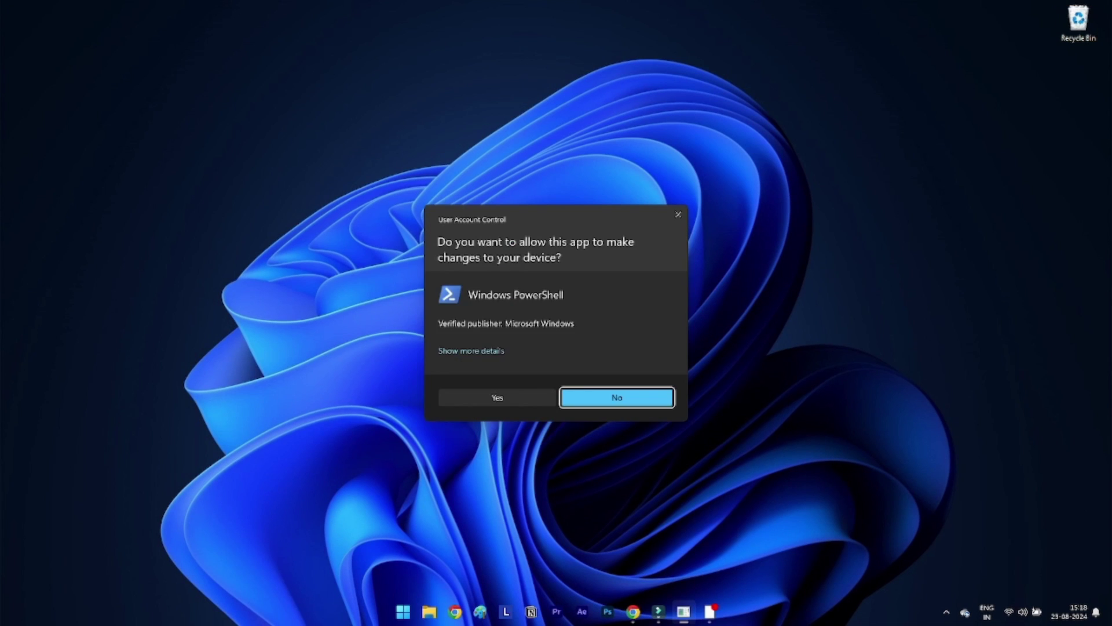
- Allow PowerShell to run elevated and run Get-AppXPackage | Foreach {Add-AppxPackage -DisableDevelopmentMode -Register "$($_.InstallLocation)\AppXManifest.xml"}
key("alt+y")
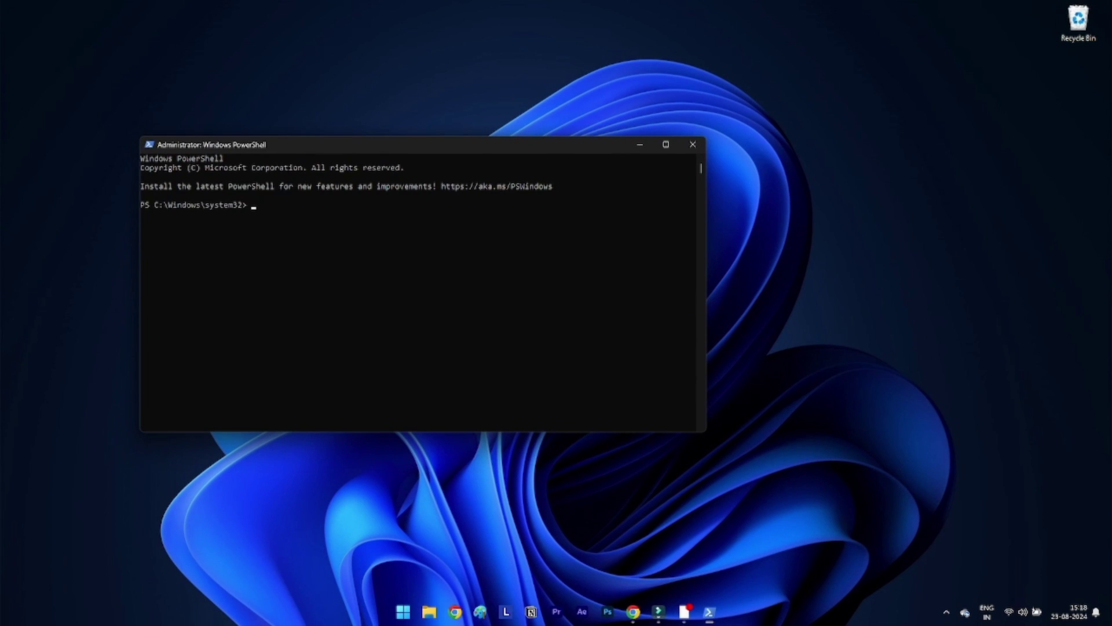
type("Get-AppXPackage | Foreach {Add-AppxPackage -DisableDevelopmentMode -Register \"$($_.InstallLocation)\\AppXManifest.xml\"}")
key("Return")
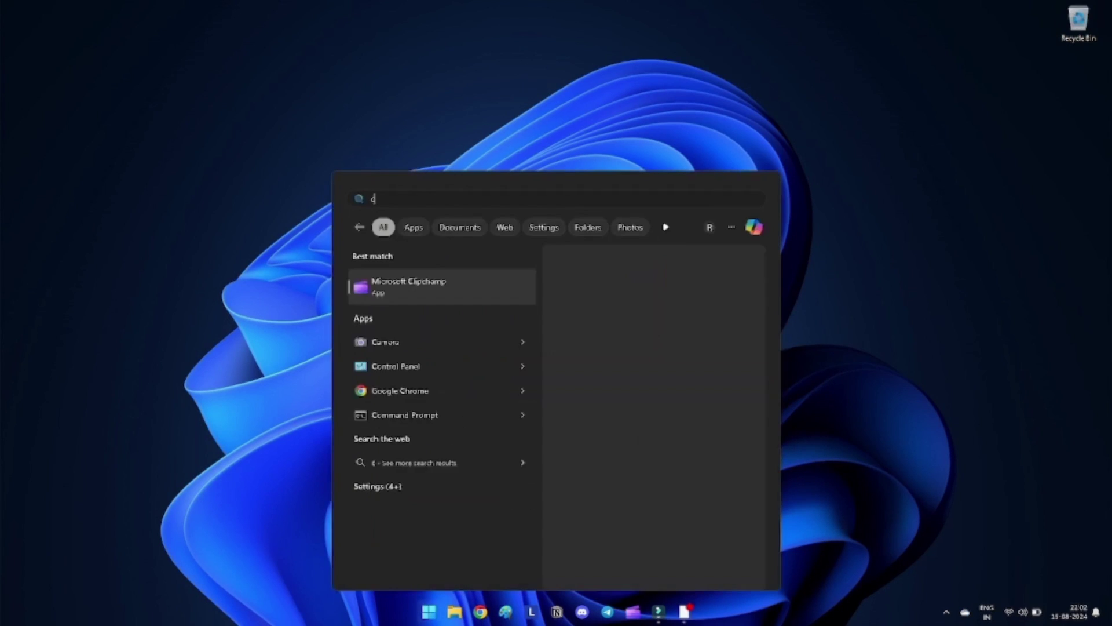
- Open Command Prompt as administrator and run DISM /Online /Cleanup-Image with /CheckHealth, /ScanHealth and /RestoreHealth in turn
type("ommand Prompt")
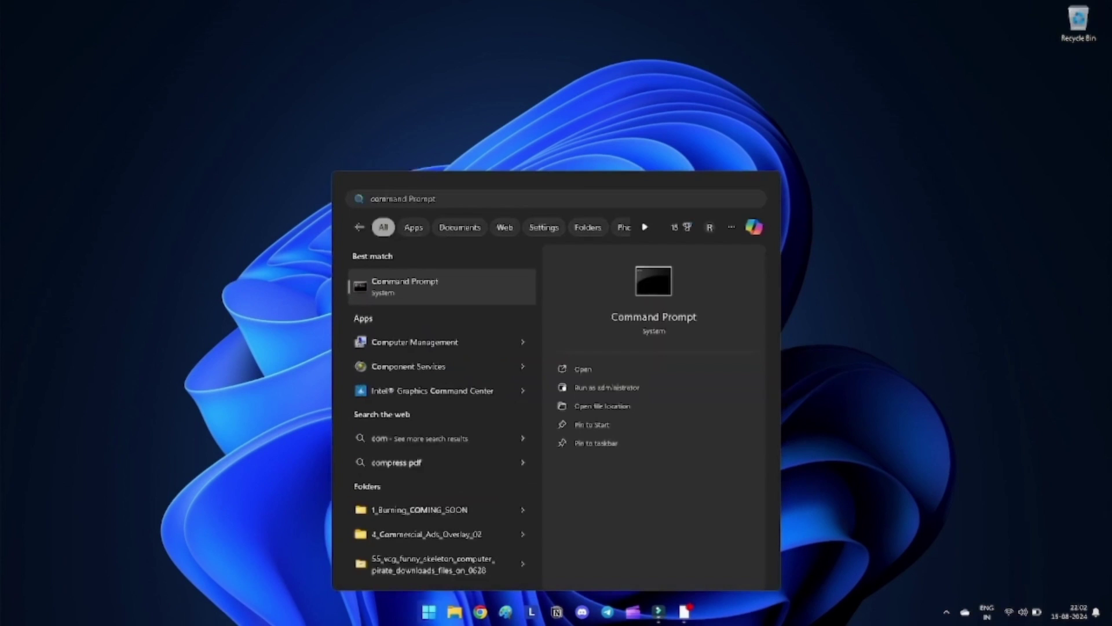
right_click(409, 278)
left_click(469, 285)
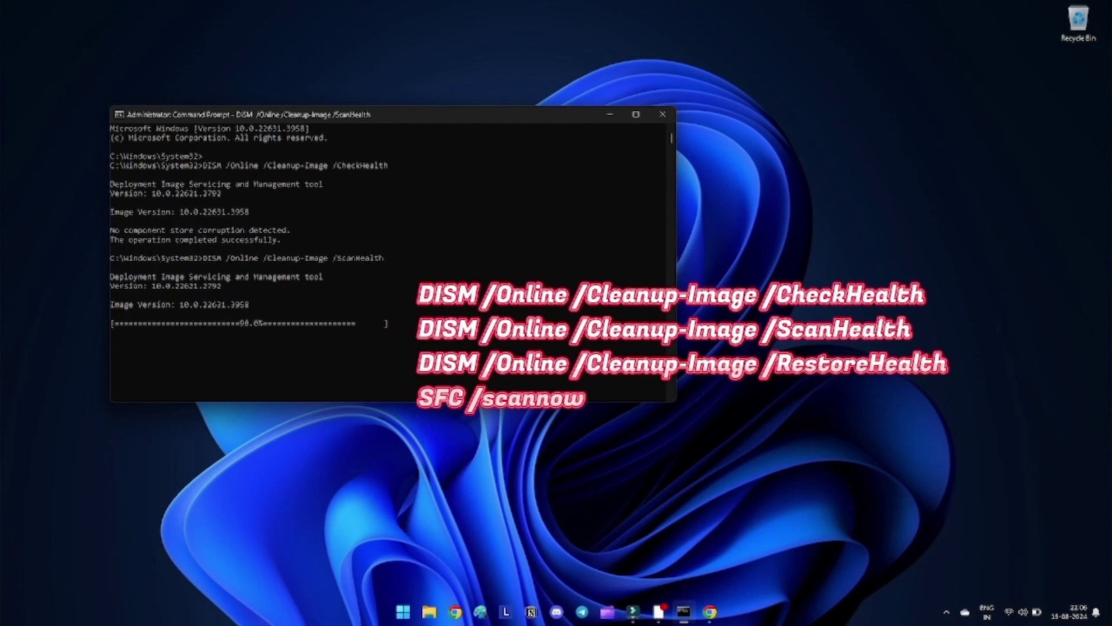
type("DISM /Online /Cleanup-Image /RestoreHealth")
key("Return")
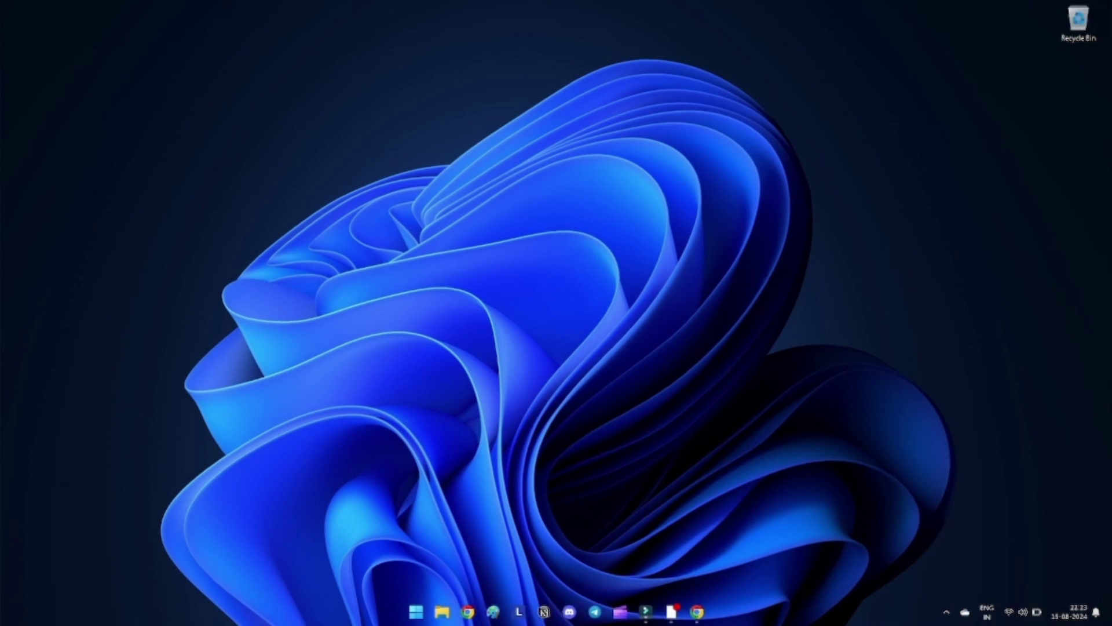
- Open the Recovery page in the system settings and start Reset this PC
key("super+i")
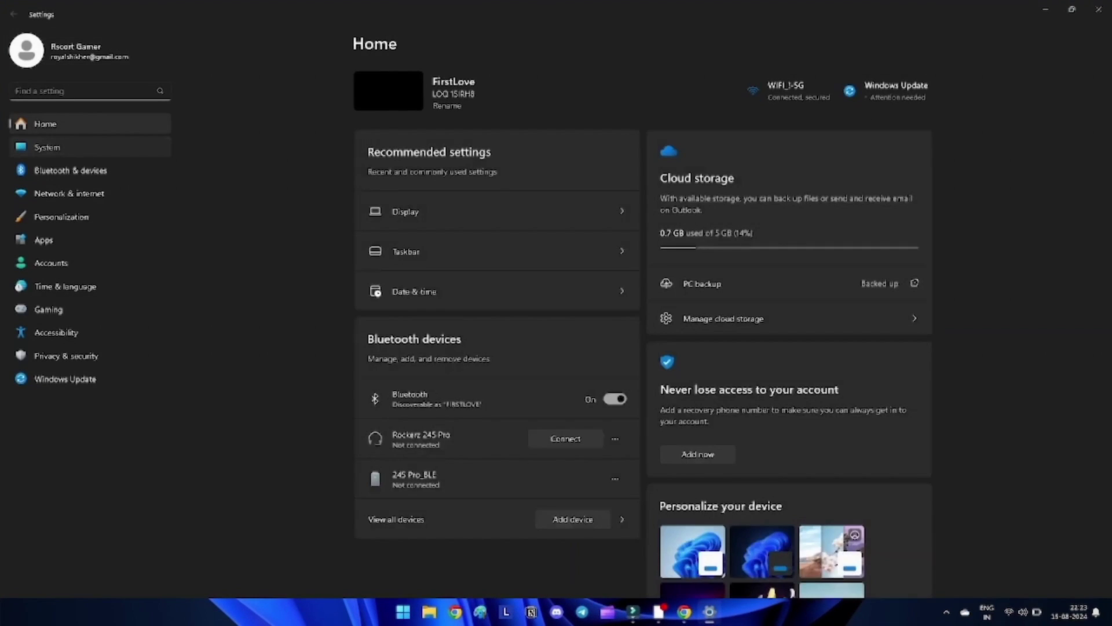
left_click(47, 147)
scroll(613, 313, "down", 5)
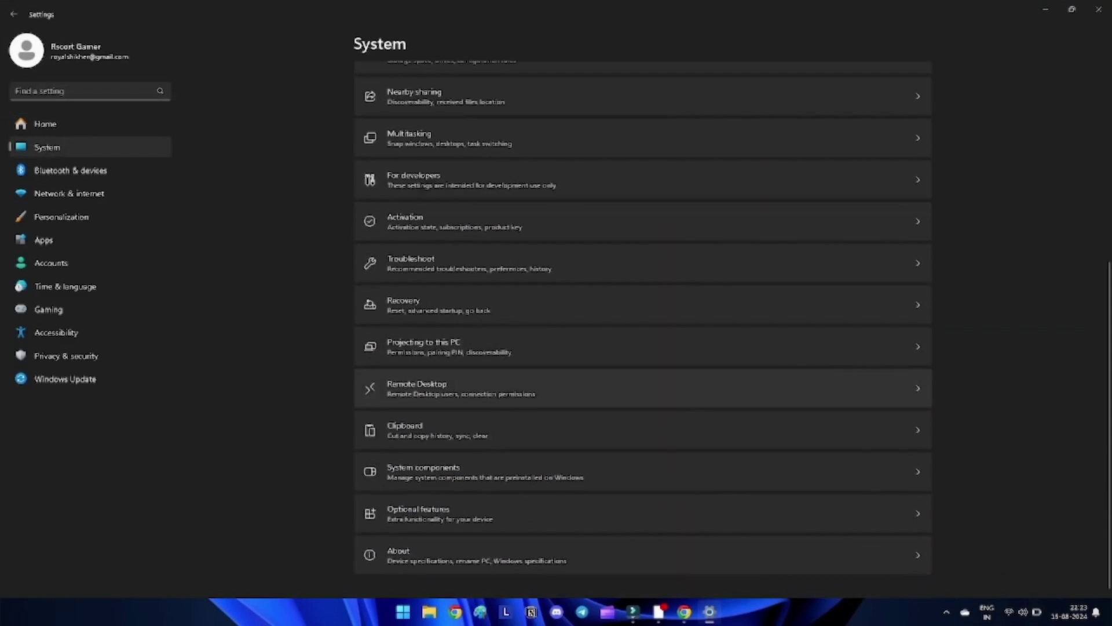
left_click(372, 305)
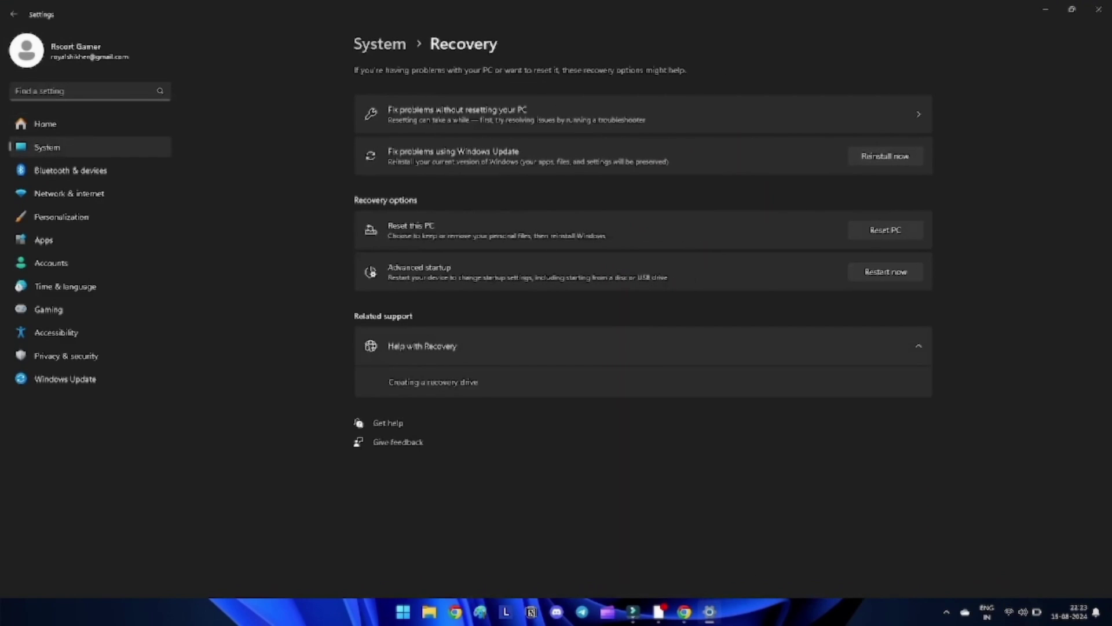
left_click(885, 230)
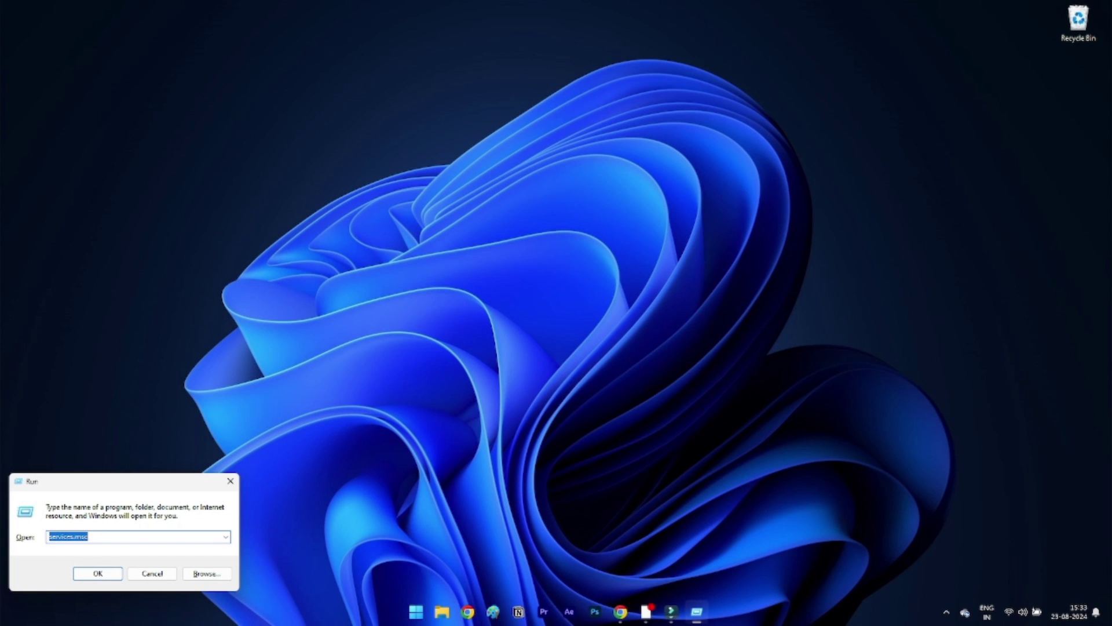
- Open Registry Editor by running regedit
type("regedit")
key("Return")
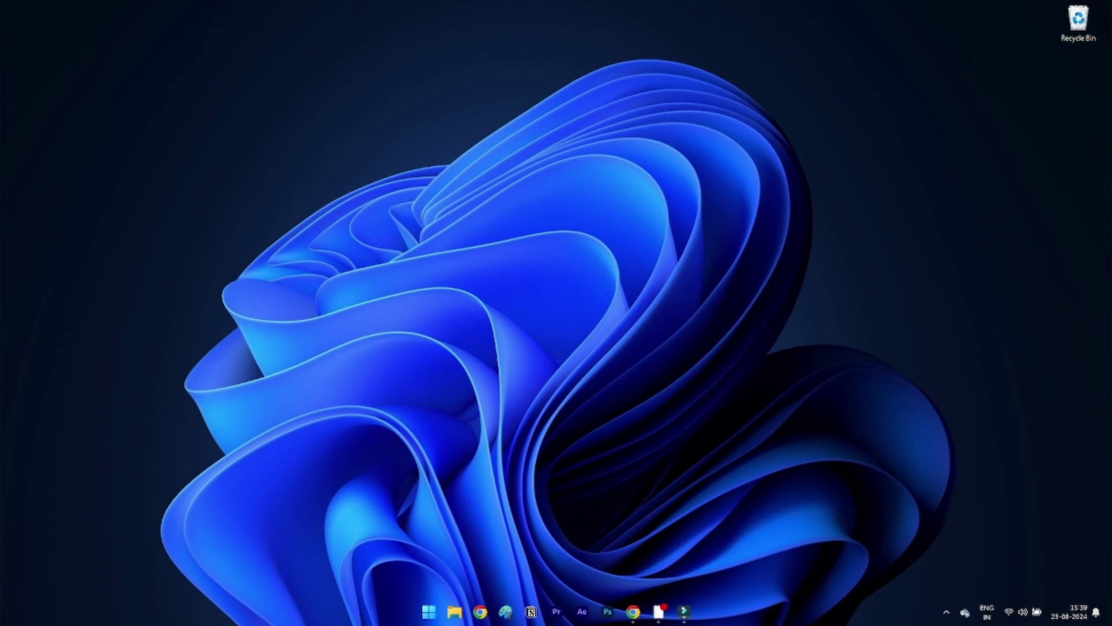
- Find Create a restore point, open the System Restore wizard and select the first listed Windows Update restore point
key("super+s")
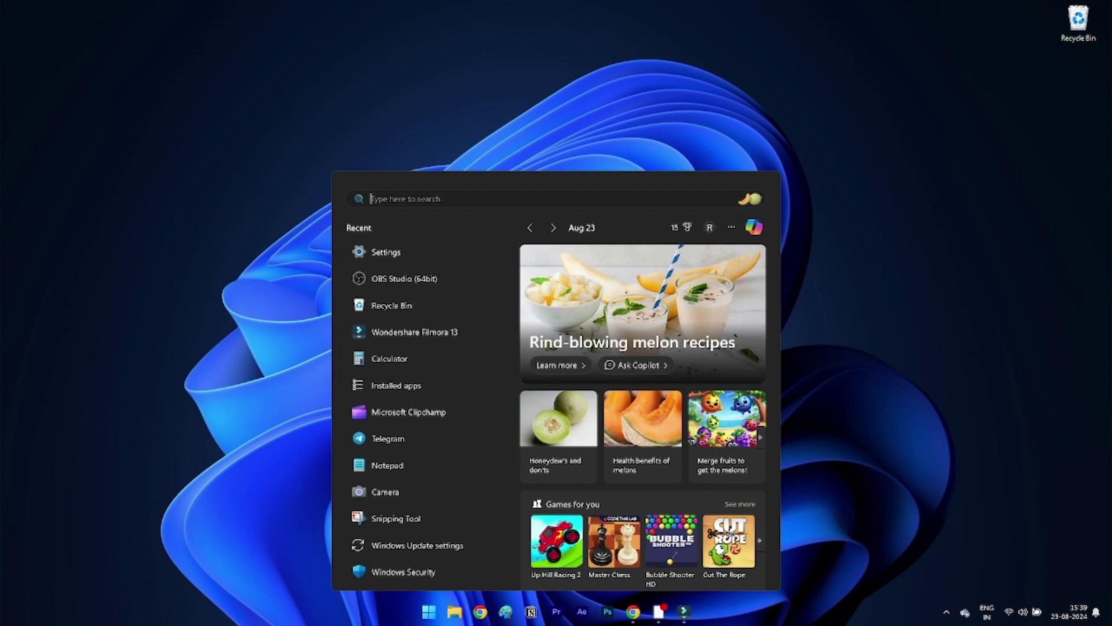
type("system res")
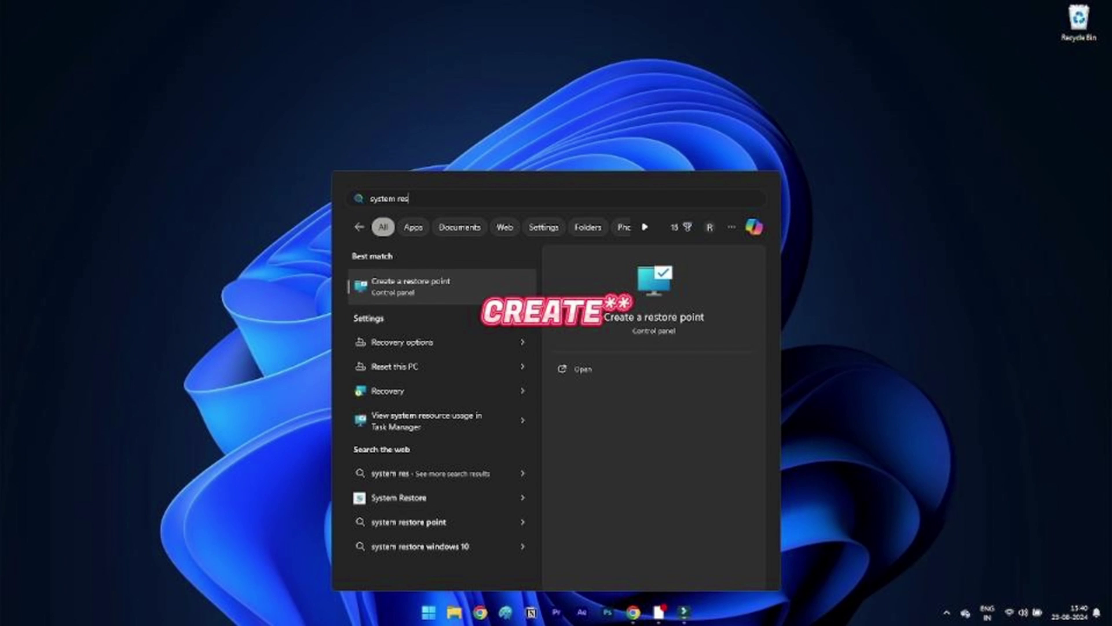
key("Return")
key("Return")
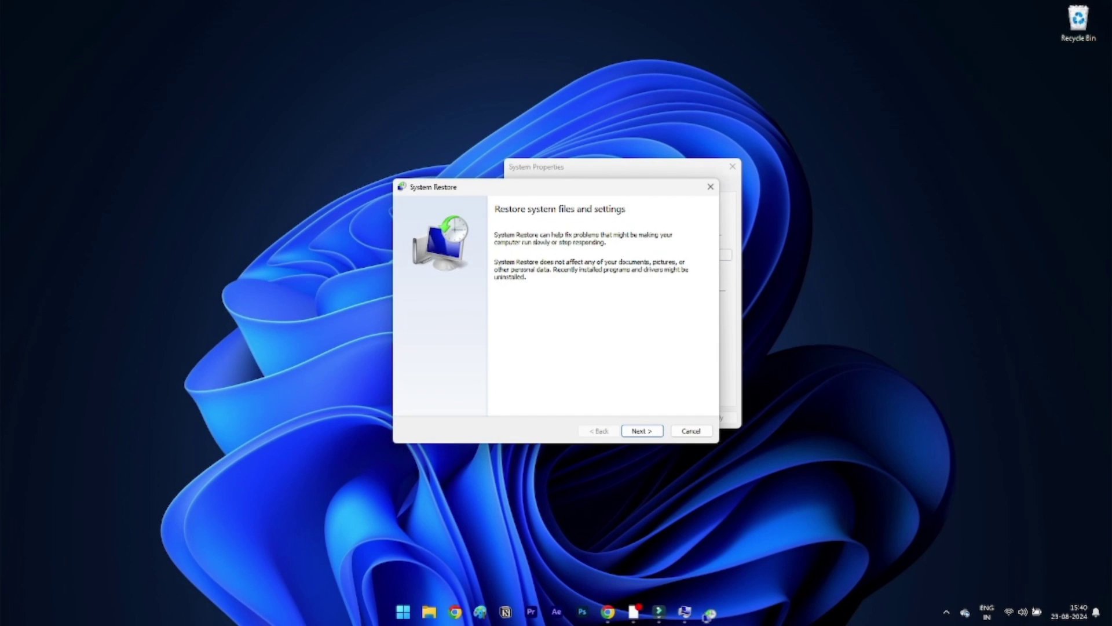
key("Return")
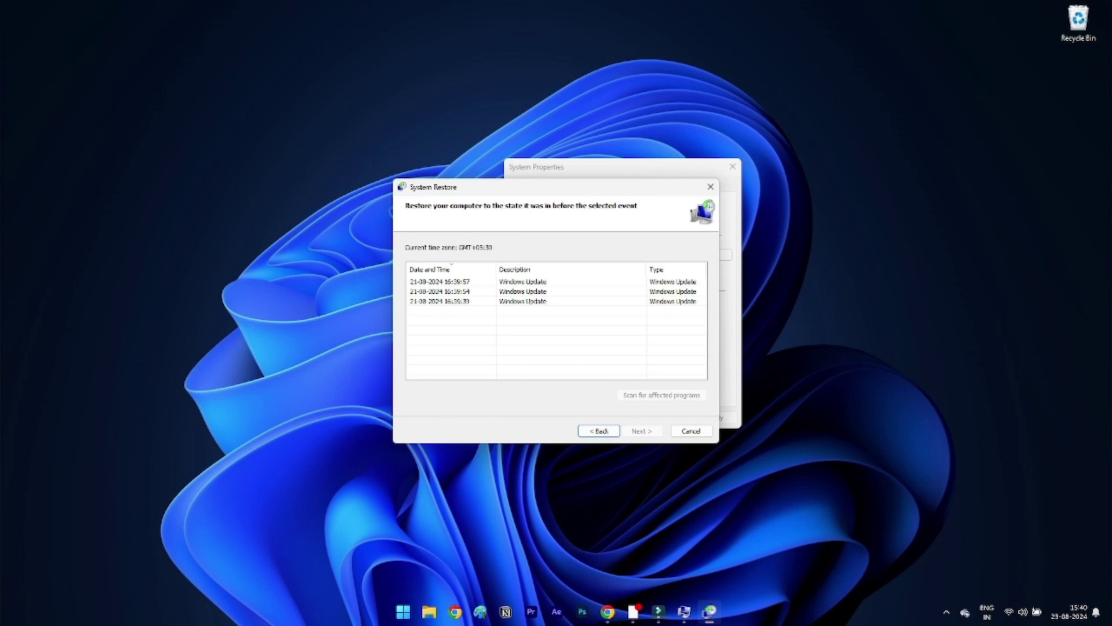
left_click(440, 281)
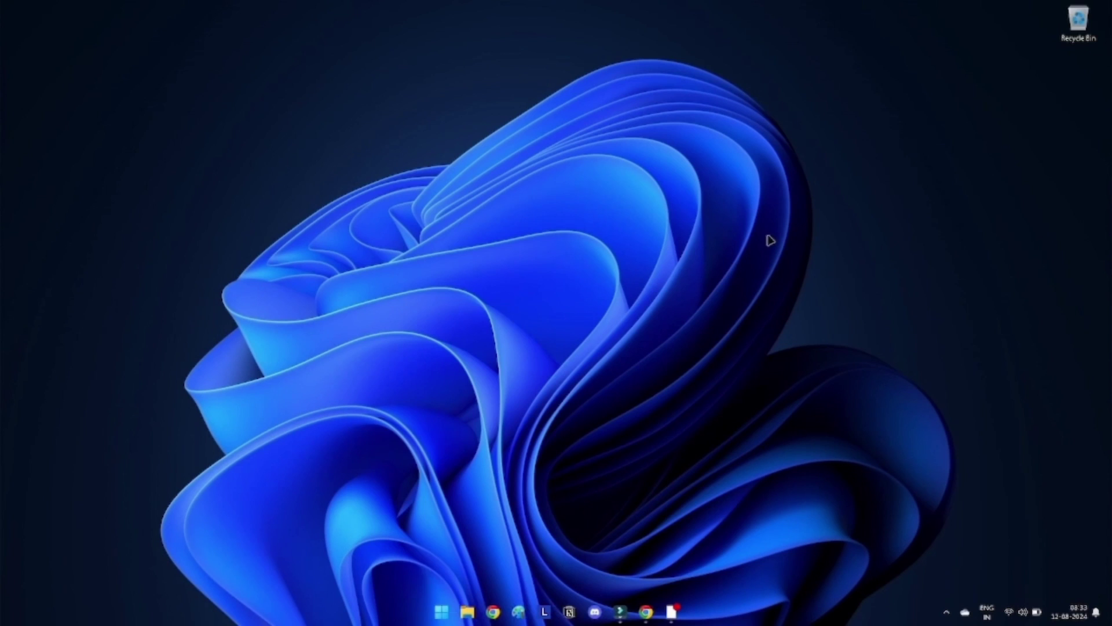
- Open Windows Security and start a quick scan under Virus & threat protection
key("super")
type("windows security")
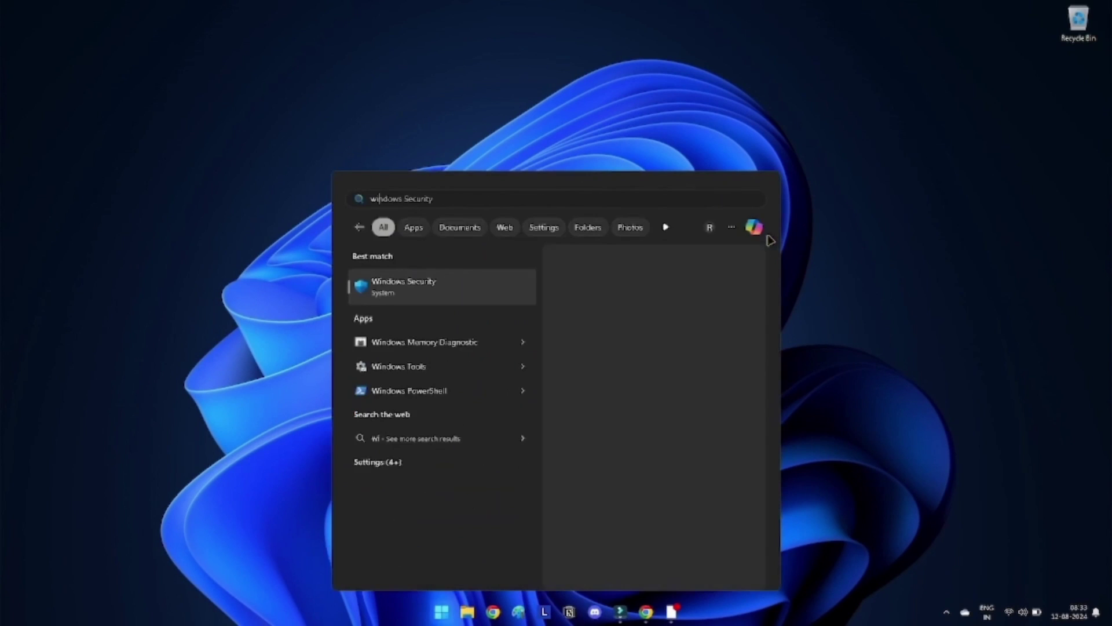
key("Return")
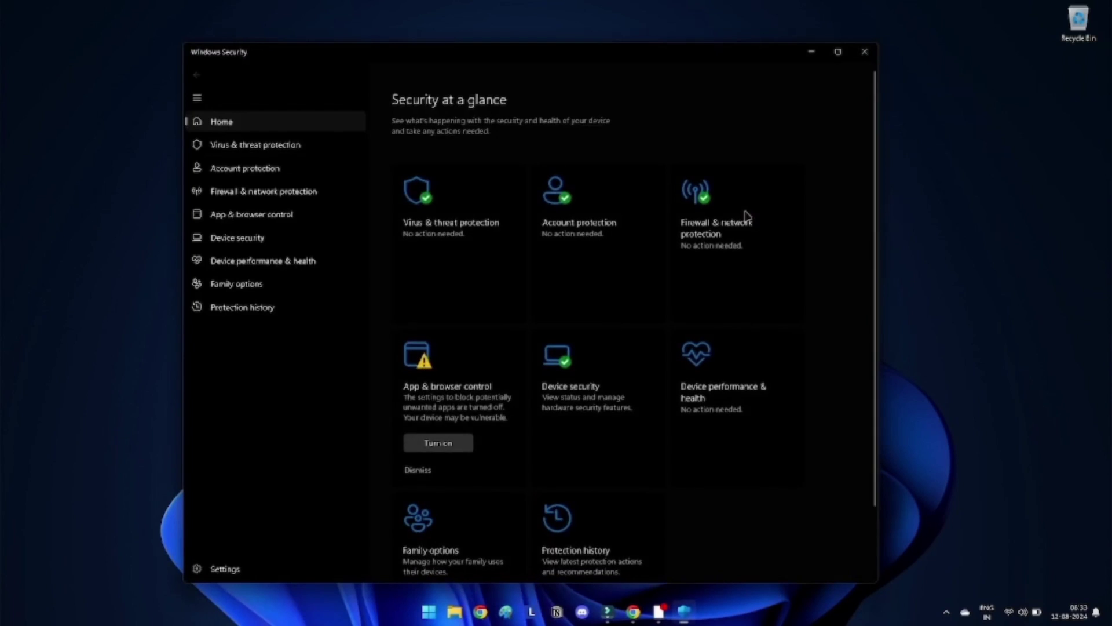
left_click(300, 149)
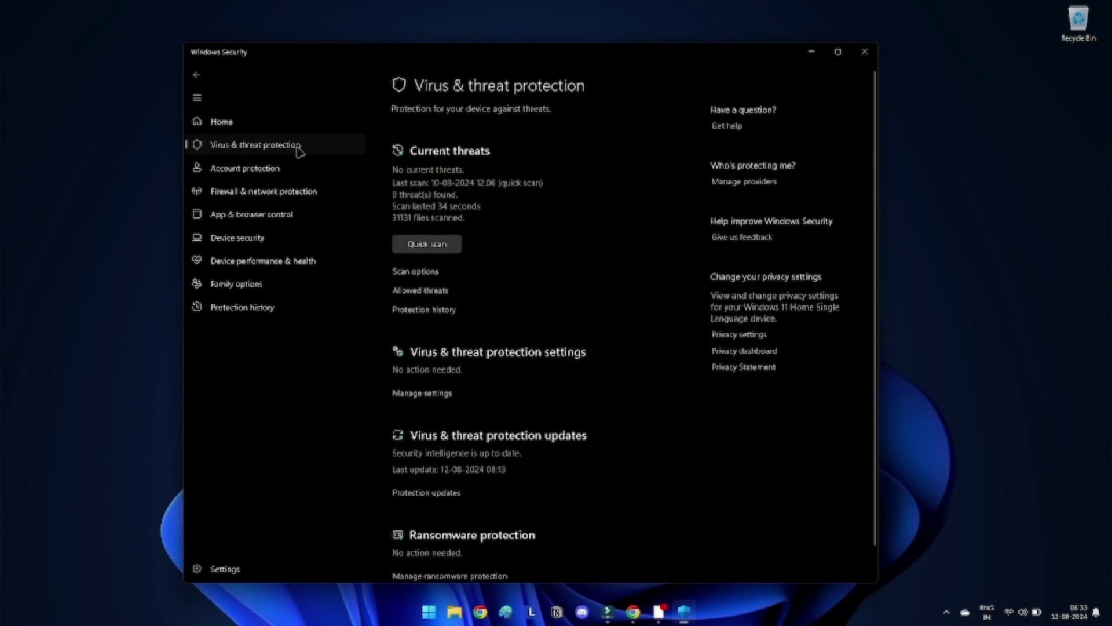
left_click(442, 243)
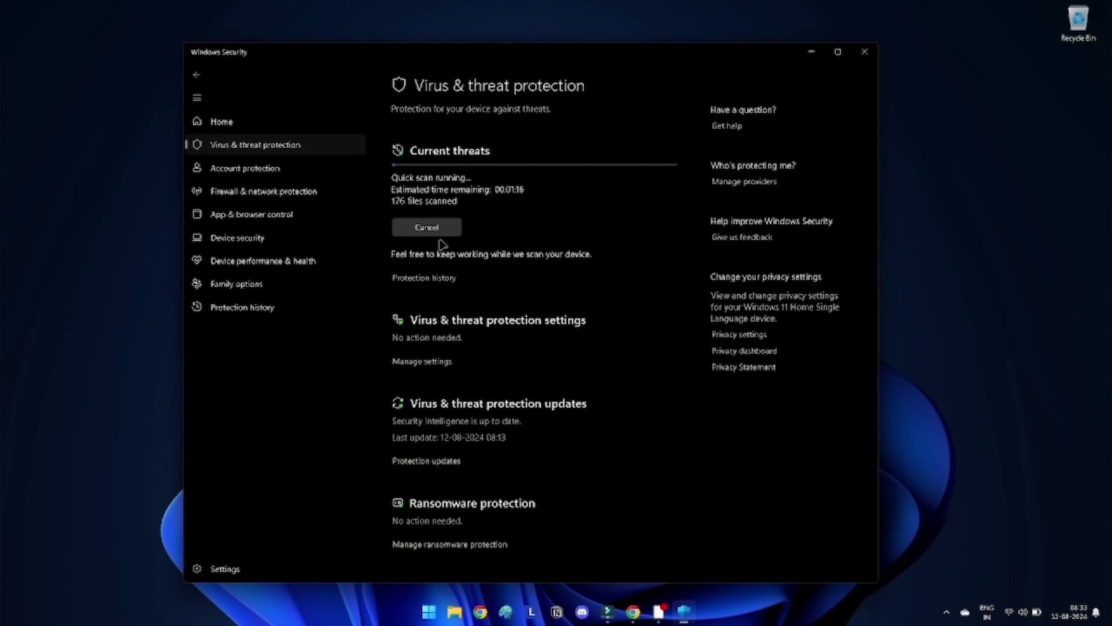